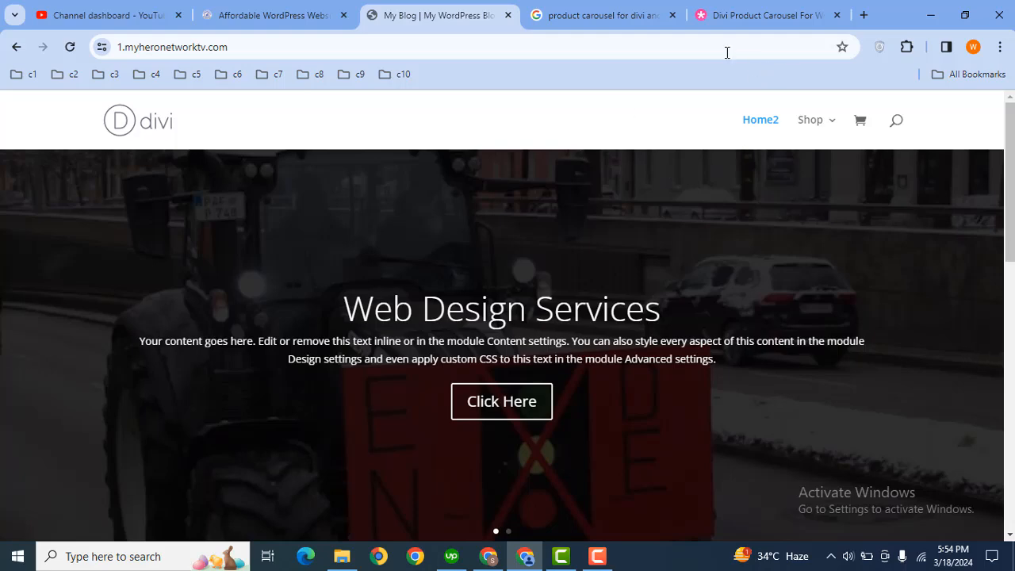
Look at the search results for a Divi product carousel and the Divi Product Carousel For WooCommerce page.
left_click(583, 14)
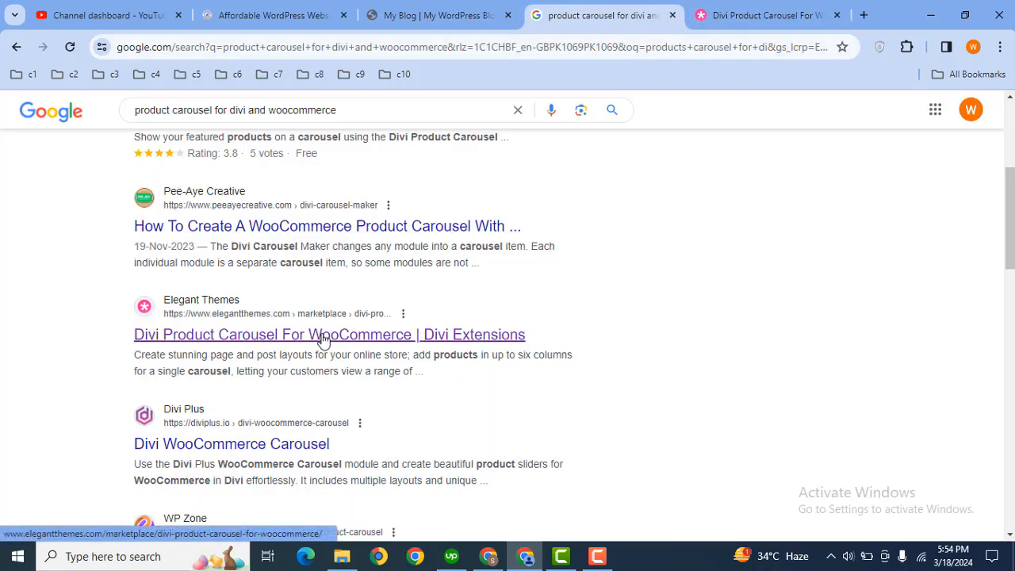
left_click(776, 9)
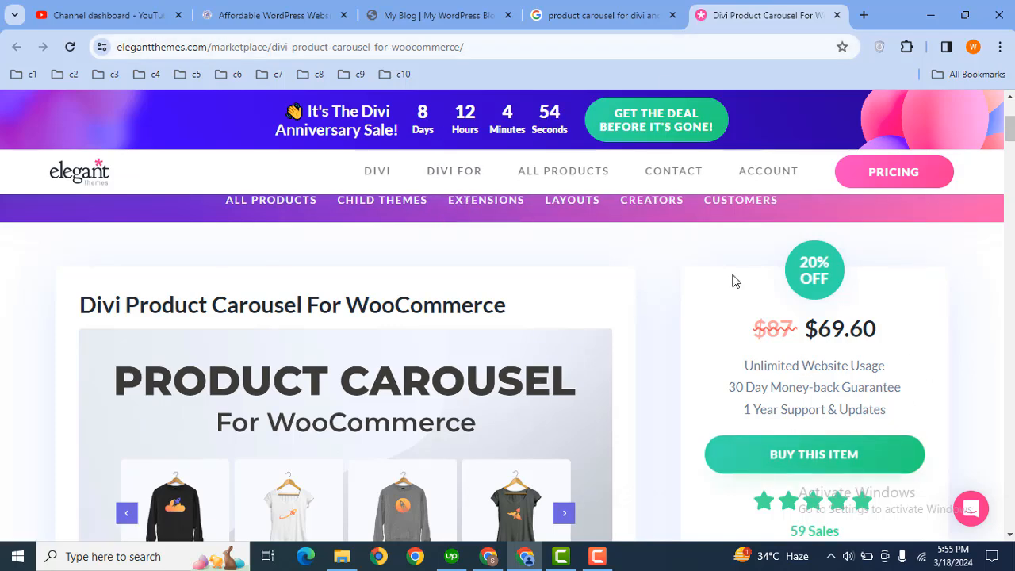
Open the /wp-admin/ address of the My Blog site and log in to WordPress with the prefilled credentials.
left_click(460, 15)
left_click(419, 45)
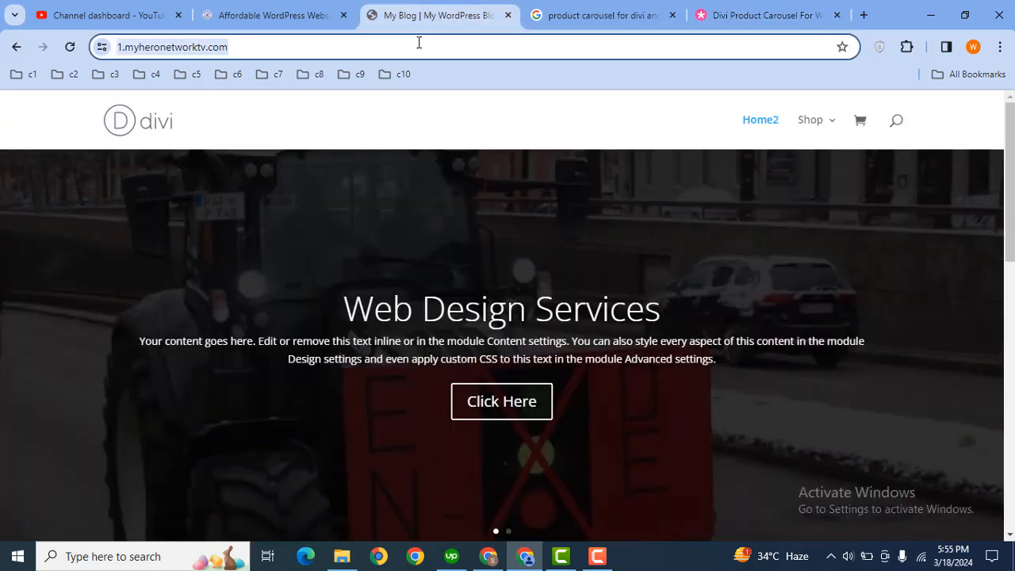
left_click(418, 44)
type("/wp-admin/")
key("Return")
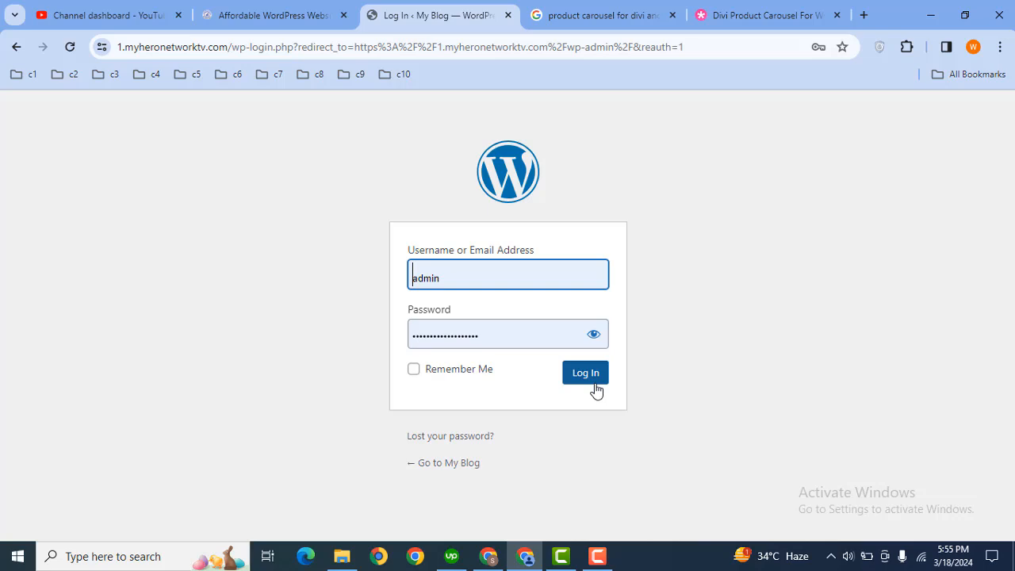
left_click(593, 387)
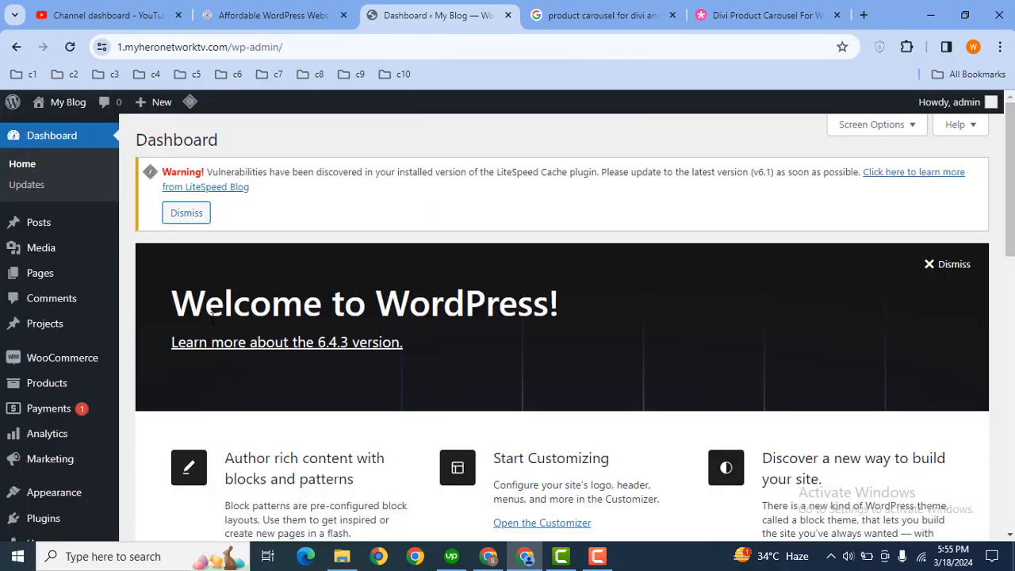
Upload the woocommerce-carousel-for-divi ZIP file as a new plugin, install it and activate it.
mouse_move(32, 523)
left_click(182, 478)
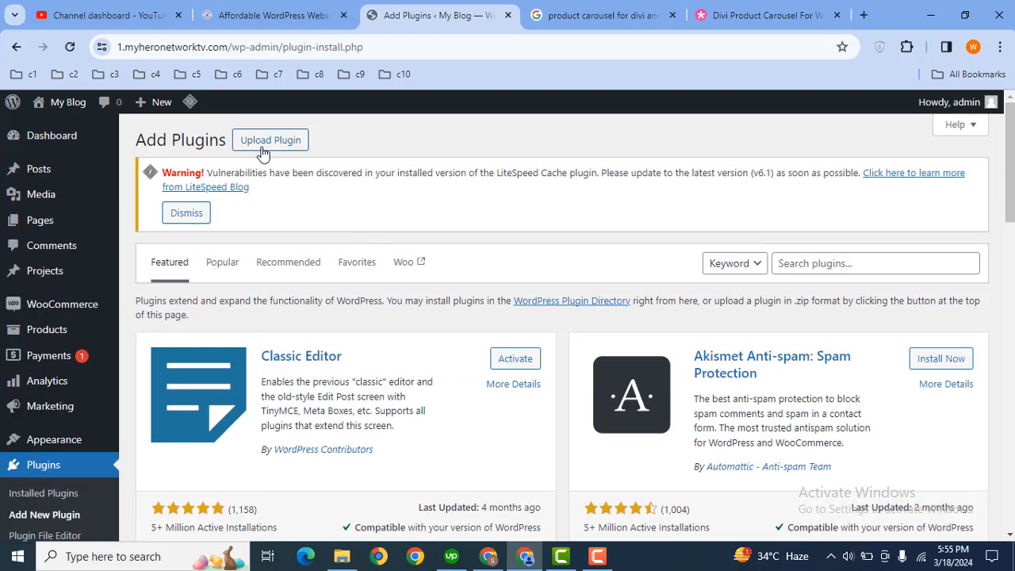
left_click(285, 140)
left_click(458, 365)
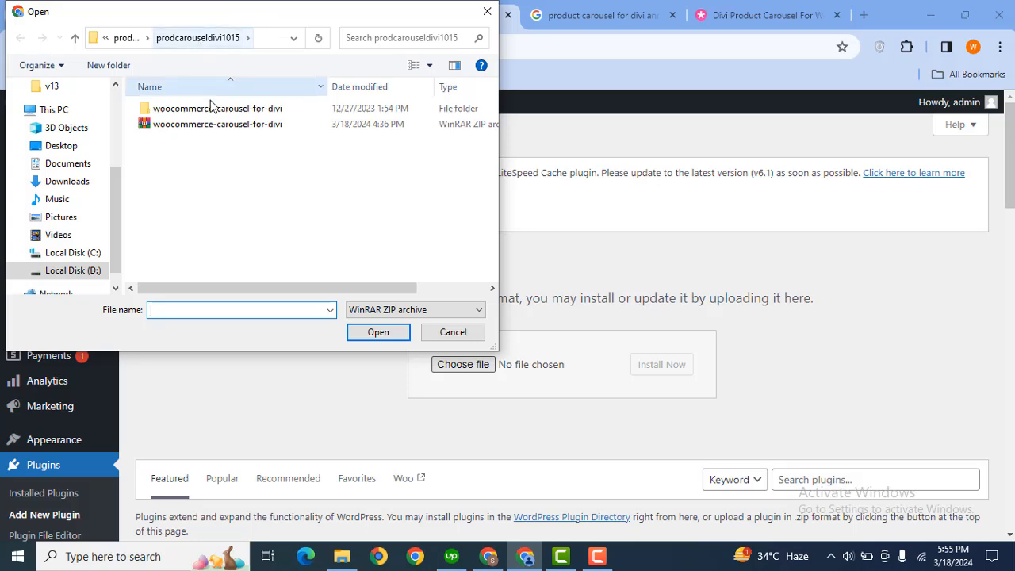
double_click(215, 124)
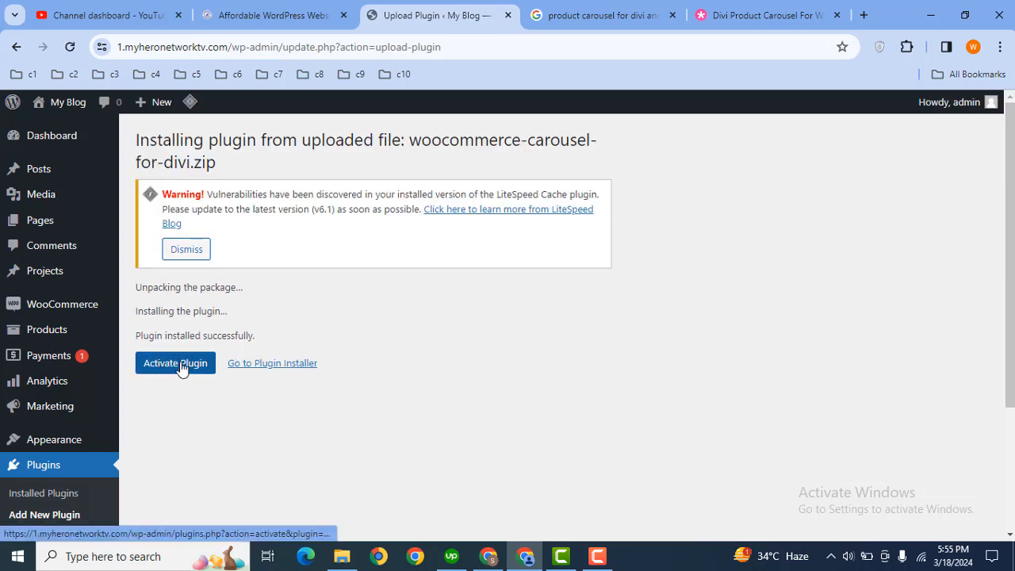
left_click(176, 366)
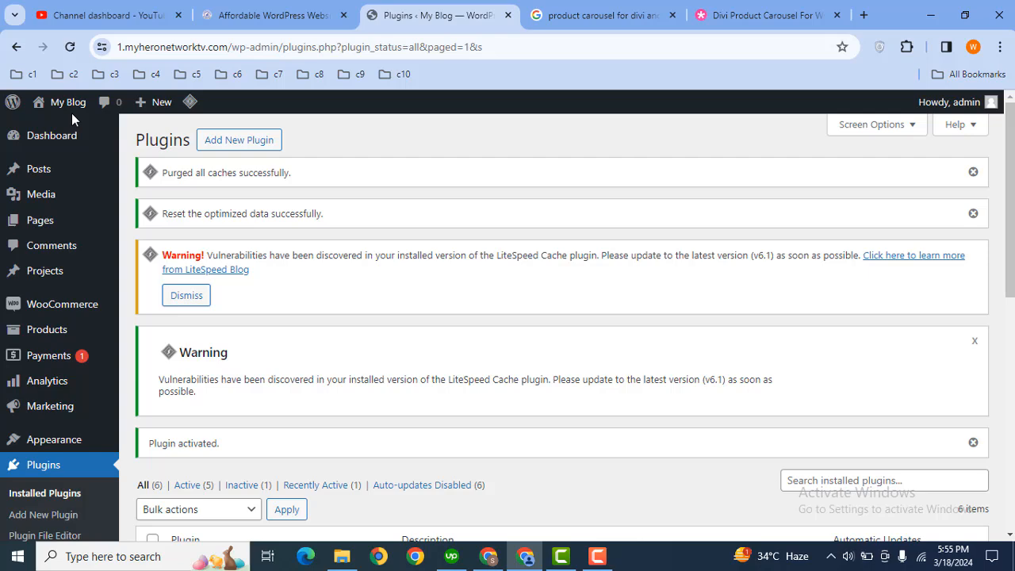
Open the site's home page in a new tab and load it in the Visual Builder in another tab.
mouse_move(68, 103)
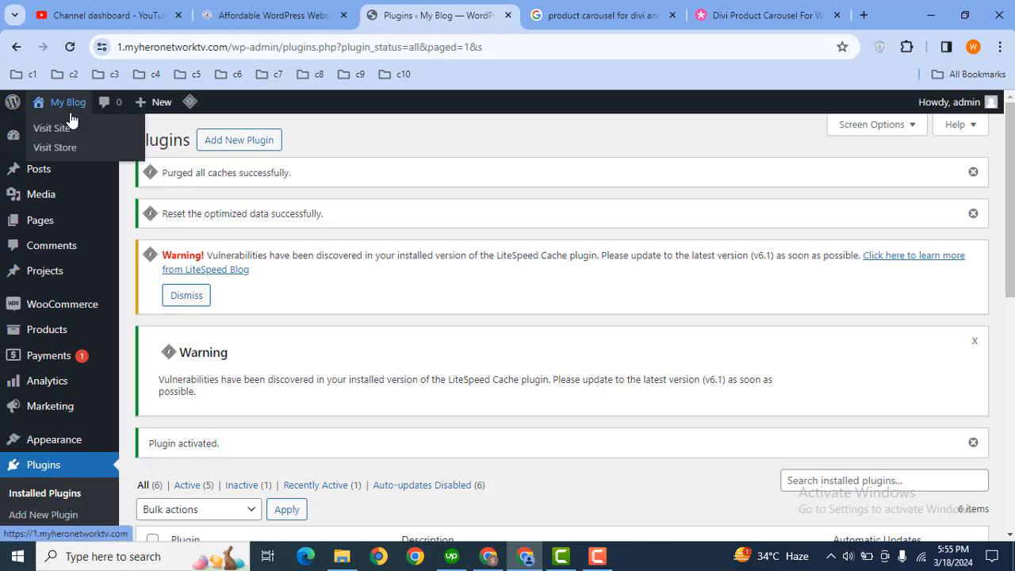
middle_click(51, 125)
left_click(485, 9)
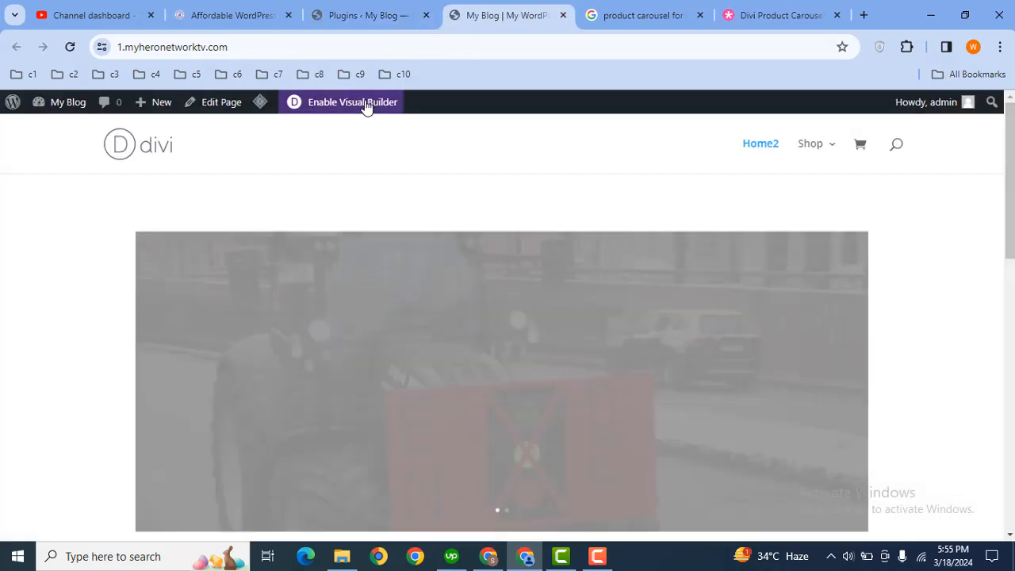
middle_click(358, 104)
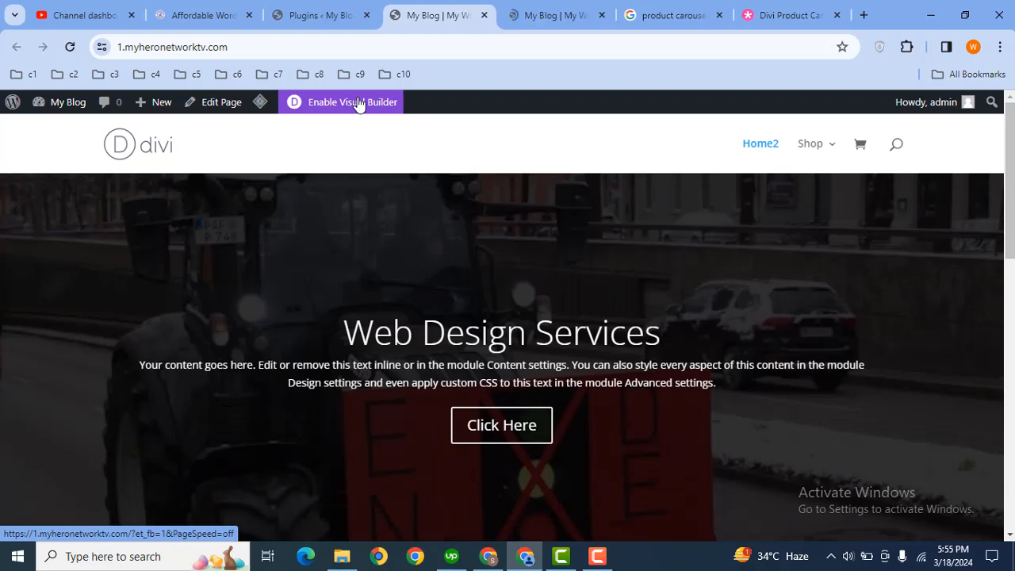
left_click(553, 15)
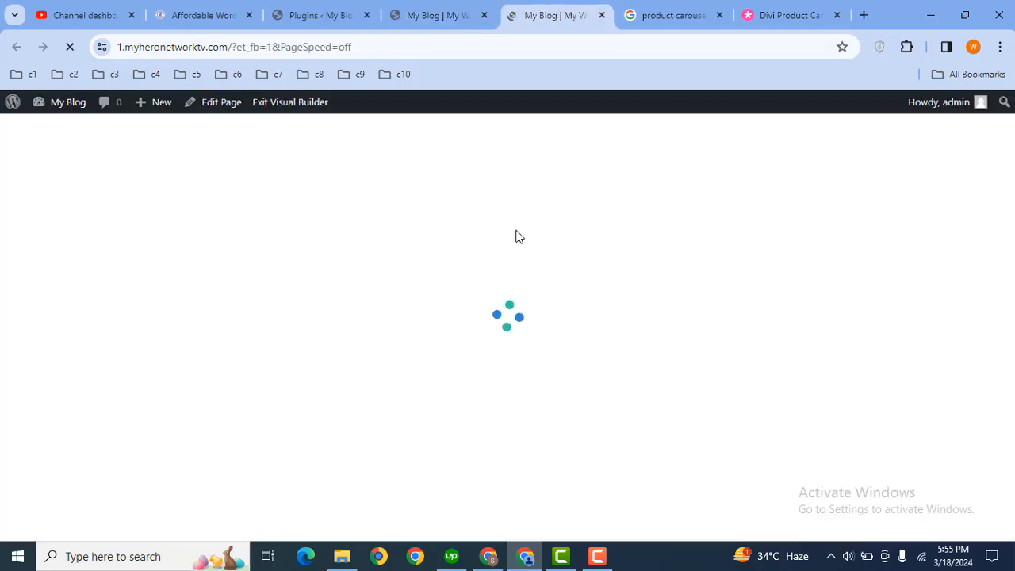
Check the live home page and the list of all WooCommerce products in the site's admin area.
left_click(437, 13)
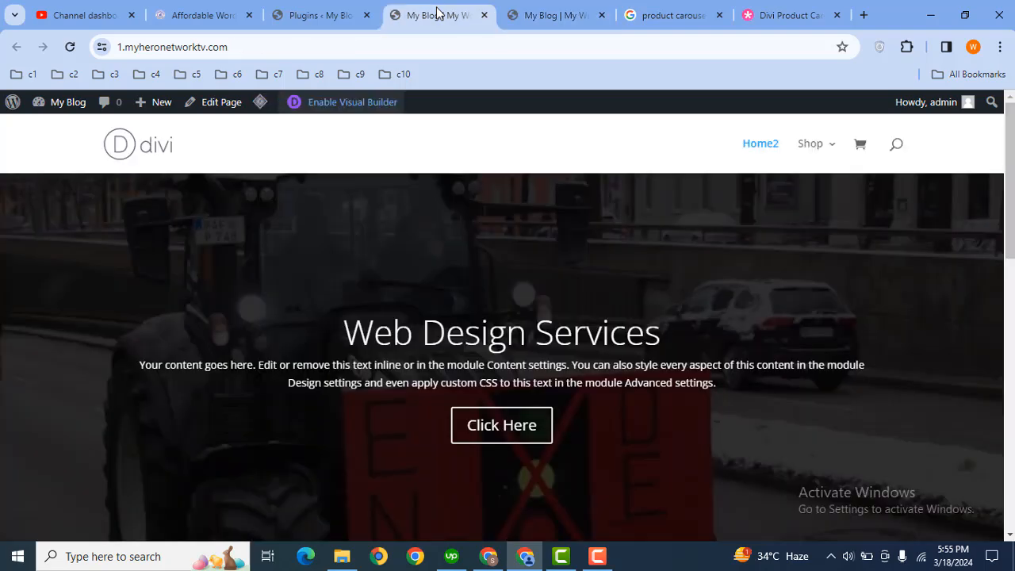
mouse_move(1010, 204)
left_mouse_down()
mouse_move(1010, 308)
mouse_move(1010, 224)
left_mouse_up()
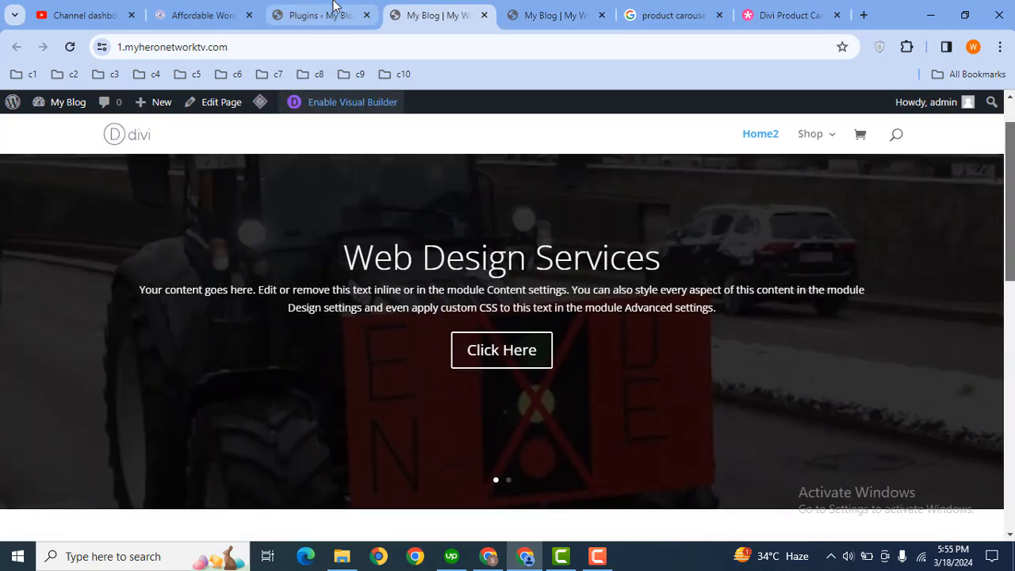
left_click(331, 15)
mouse_move(66, 308)
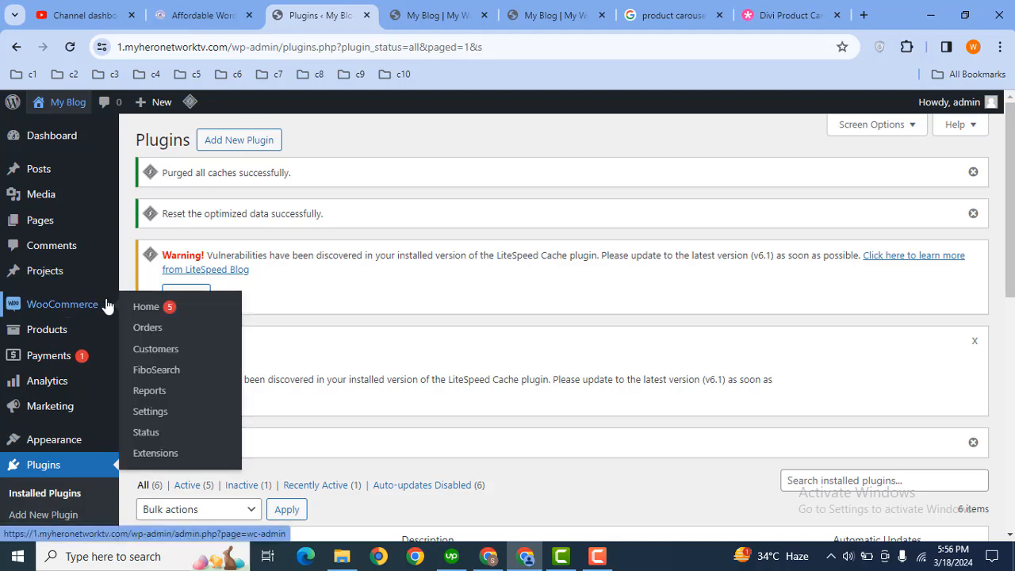
left_click(77, 340)
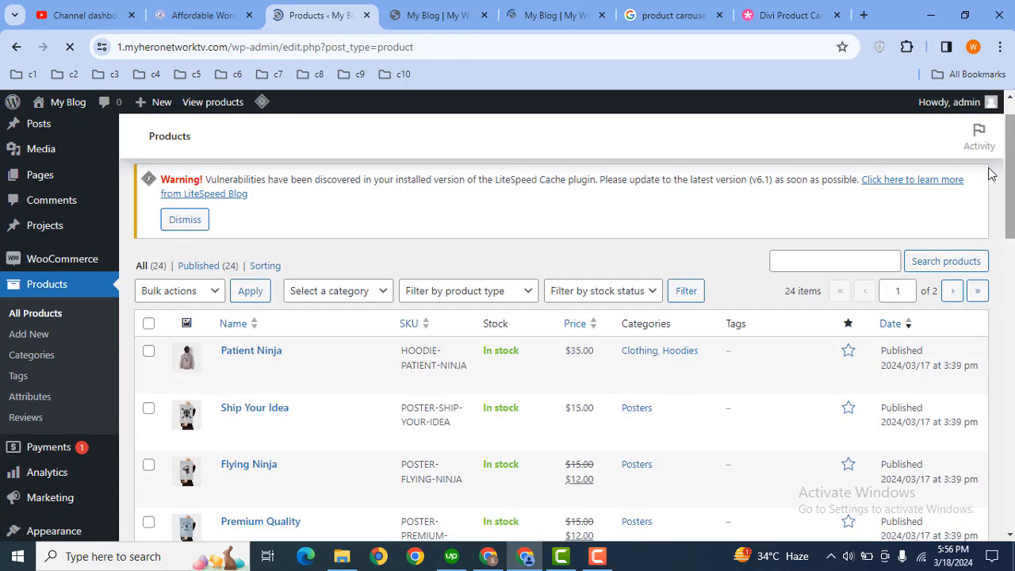
In the Visual Builder, insert a regular section with a one-column row and a Woo Carousel module below the slider.
left_click(513, 6)
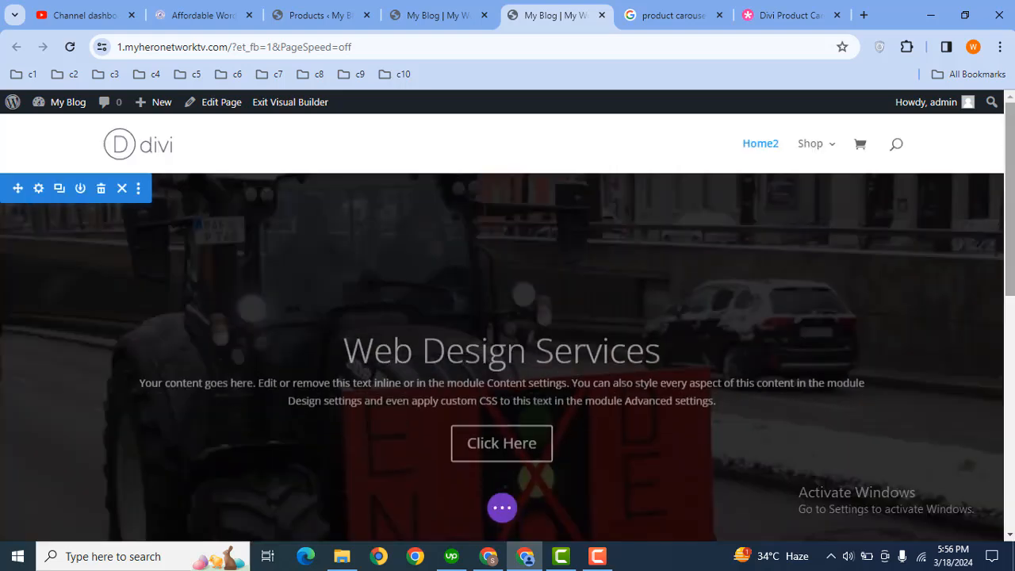
scroll(1011, 220, "down", 3)
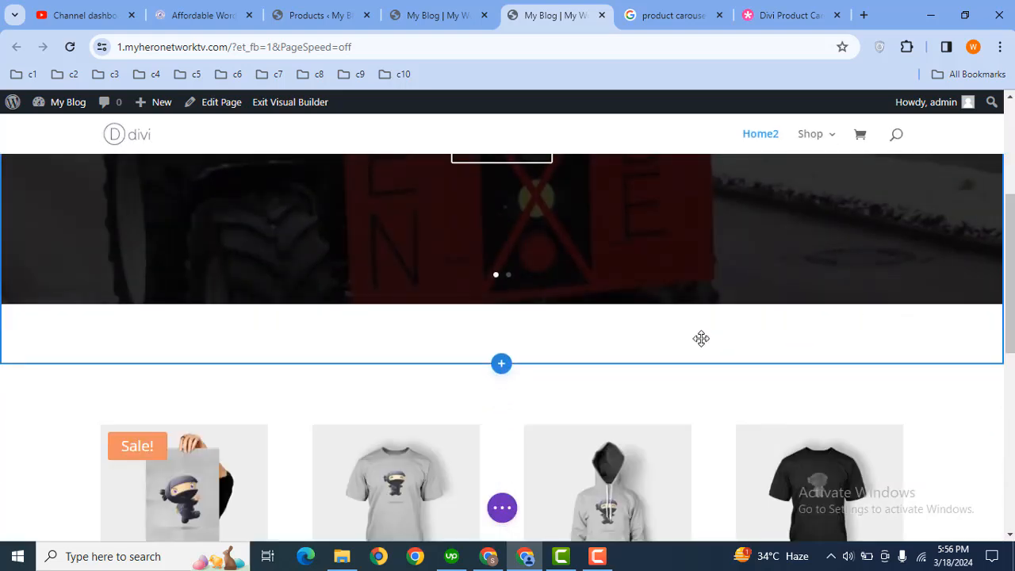
left_click(503, 365)
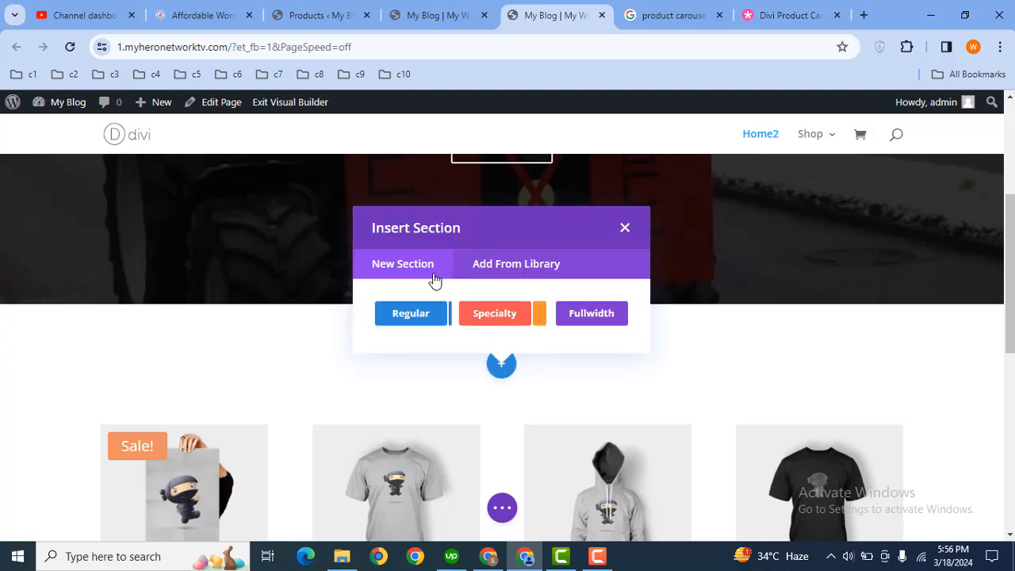
left_click(405, 315)
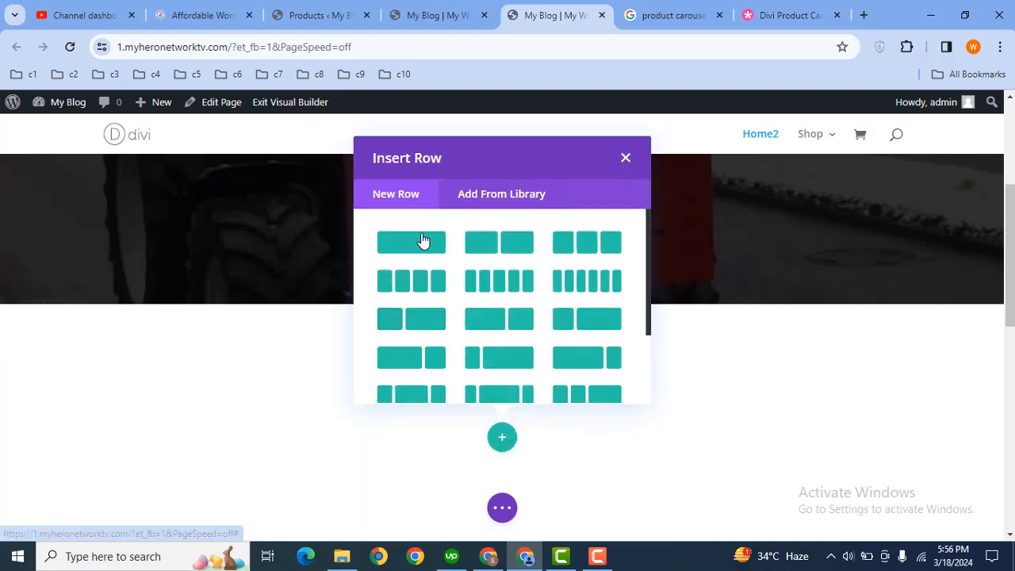
left_click(412, 242)
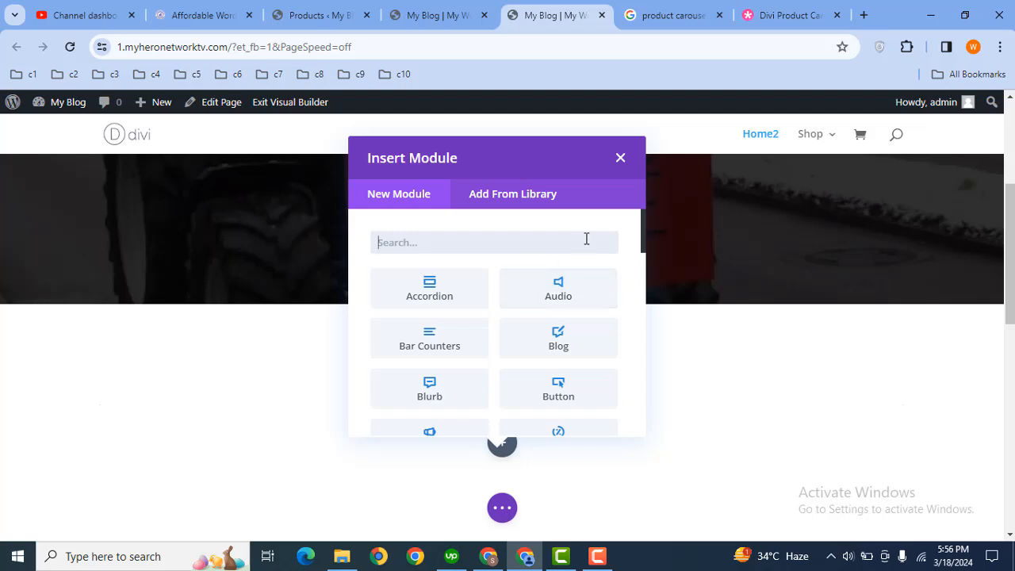
type("woo")
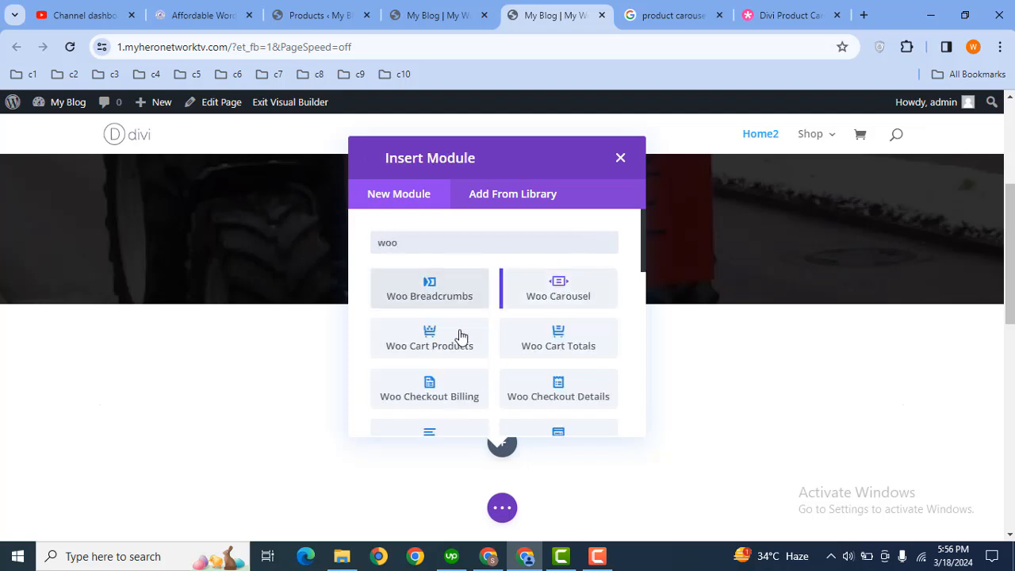
left_click(585, 298)
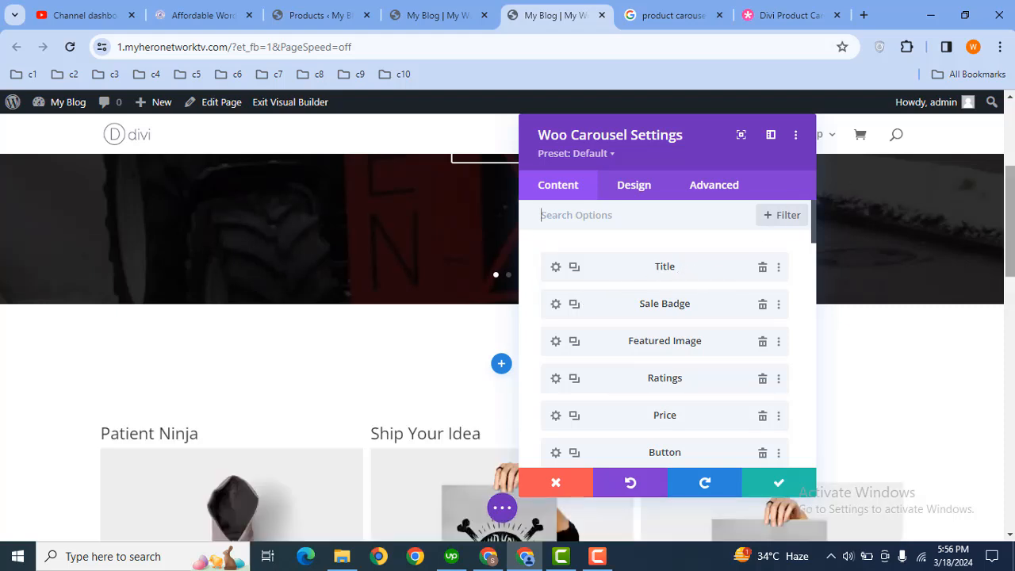
Move the Woo Carousel settings window aside and delete the Sale Badge item from the carousel.
scroll(1008, 229, "down", 2)
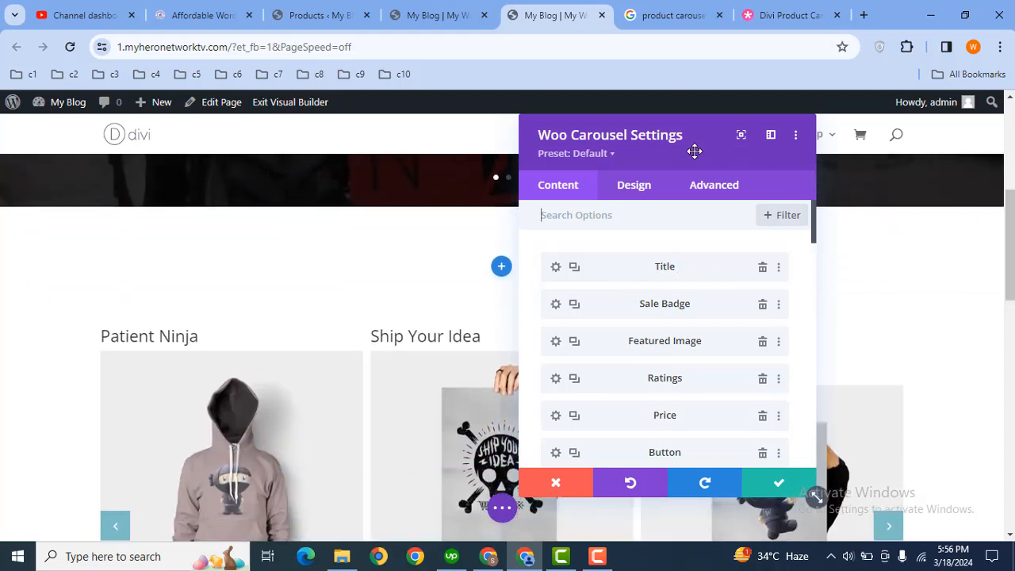
left_click_drag(674, 143, 293, 194)
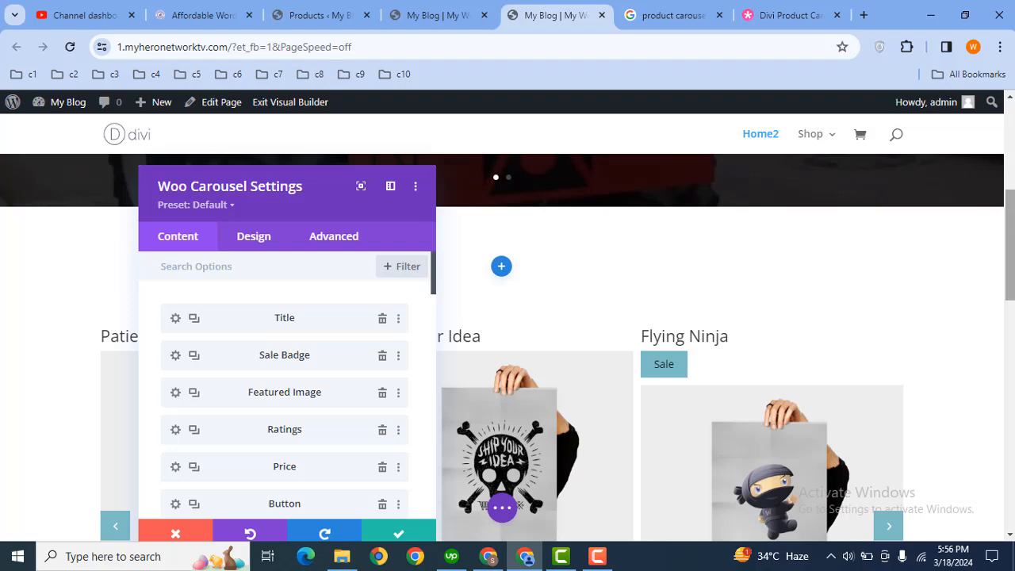
left_click_drag(1009, 239, 1009, 280)
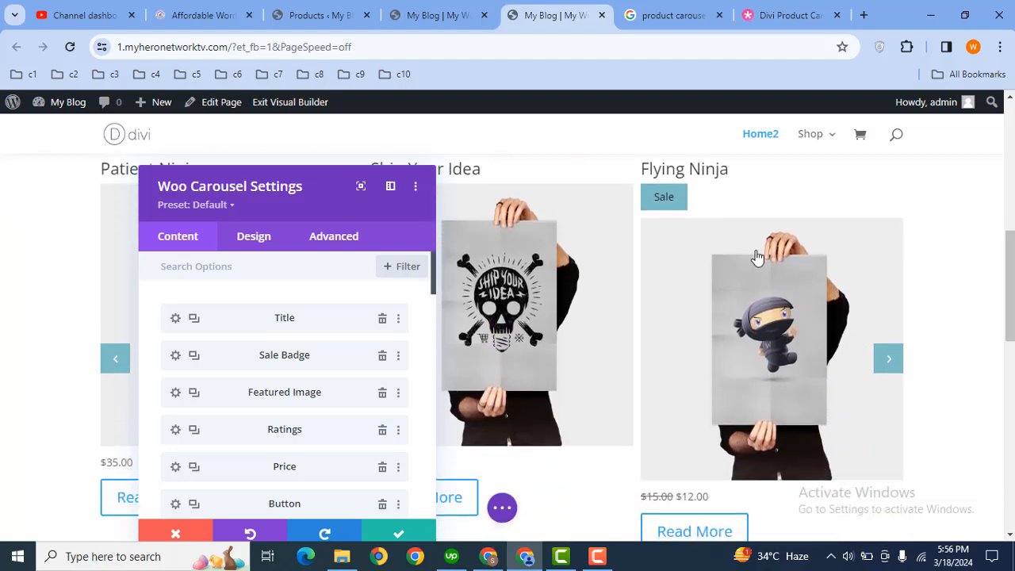
left_click(382, 358)
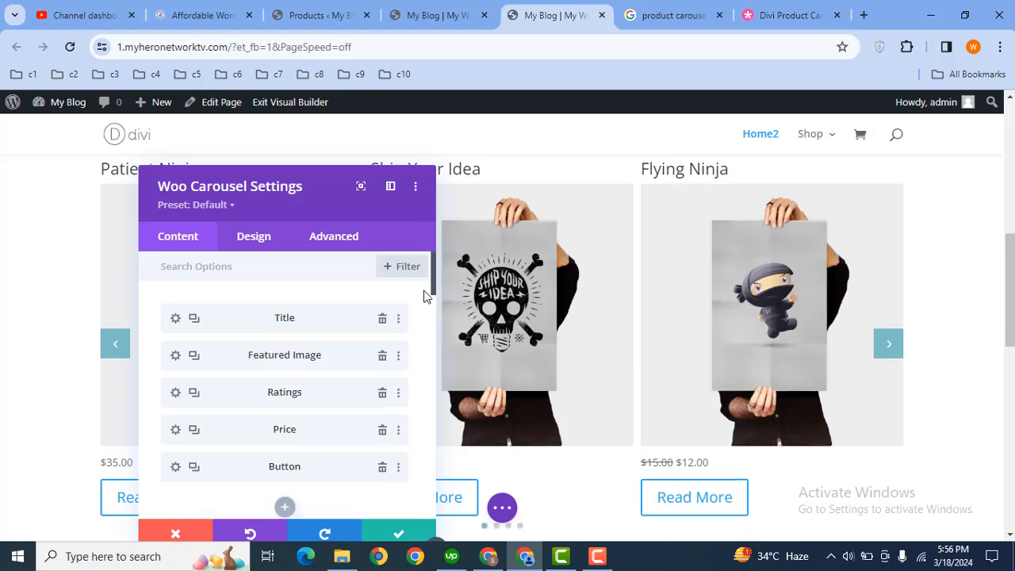
Check the product view types available for the carousel and keep Recent Products selected.
scroll(432, 293, "down", 2)
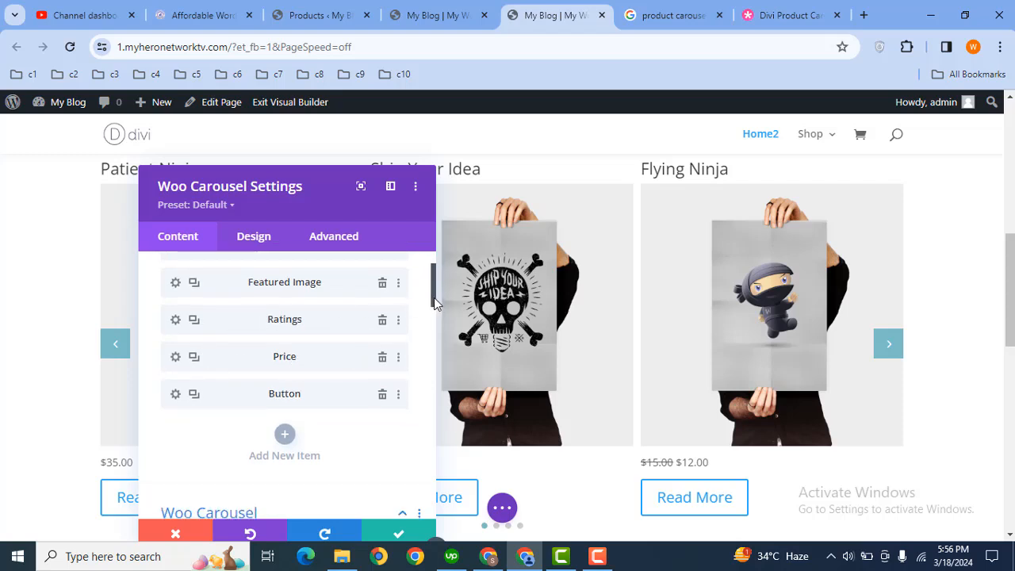
left_click_drag(432, 308, 428, 344)
scroll(406, 339, "down", 1)
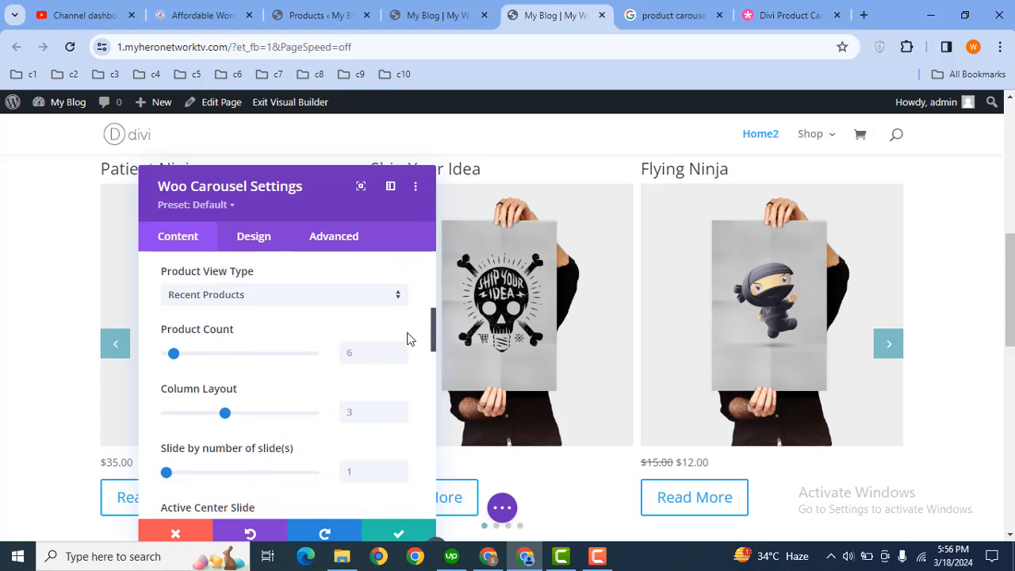
left_click(250, 303)
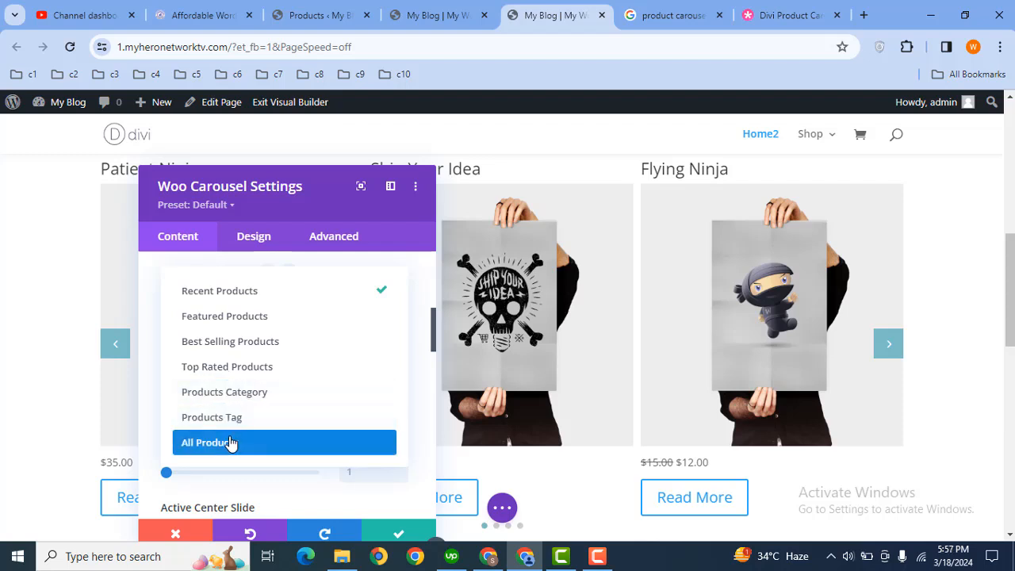
left_click(343, 293)
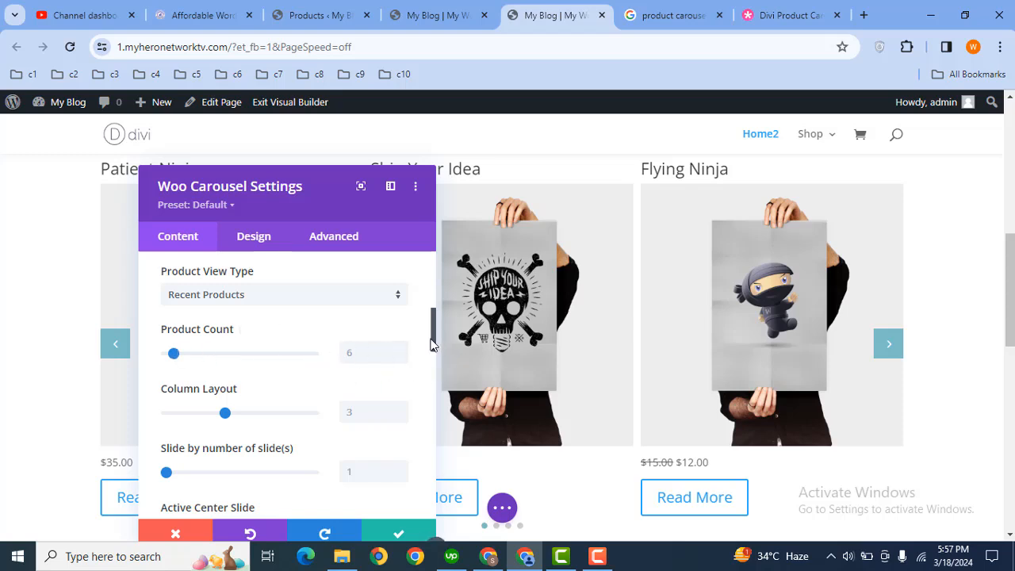
Set the space between the carousel's slides to 16.
scroll(432, 355, "down", 1)
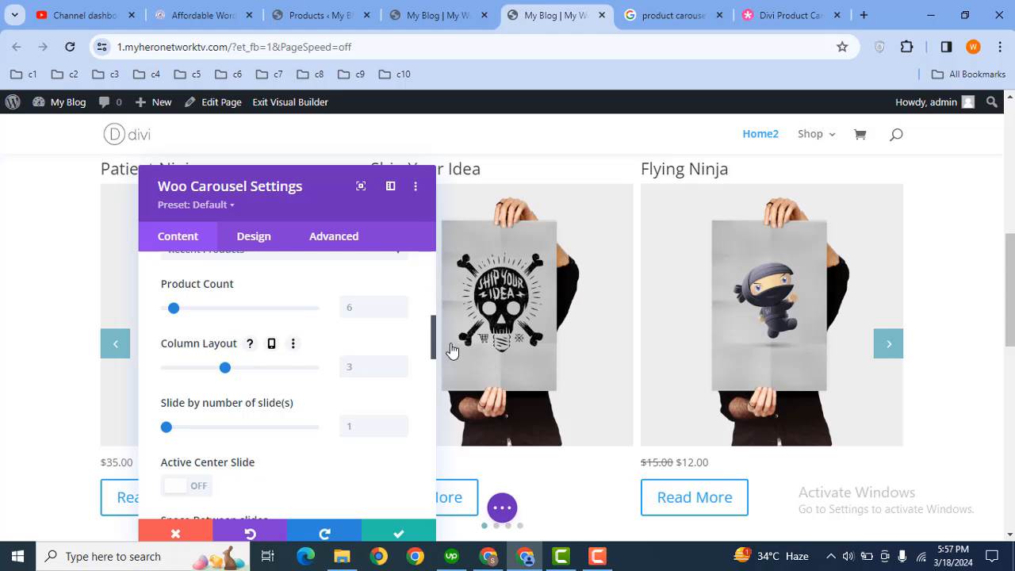
left_click_drag(434, 339, 435, 352)
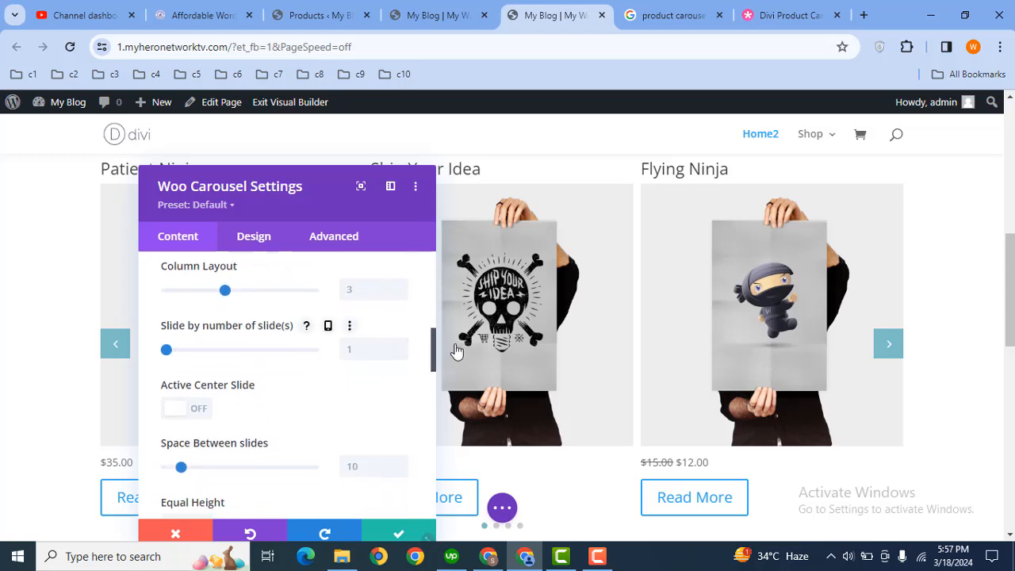
left_click_drag(433, 347, 434, 366)
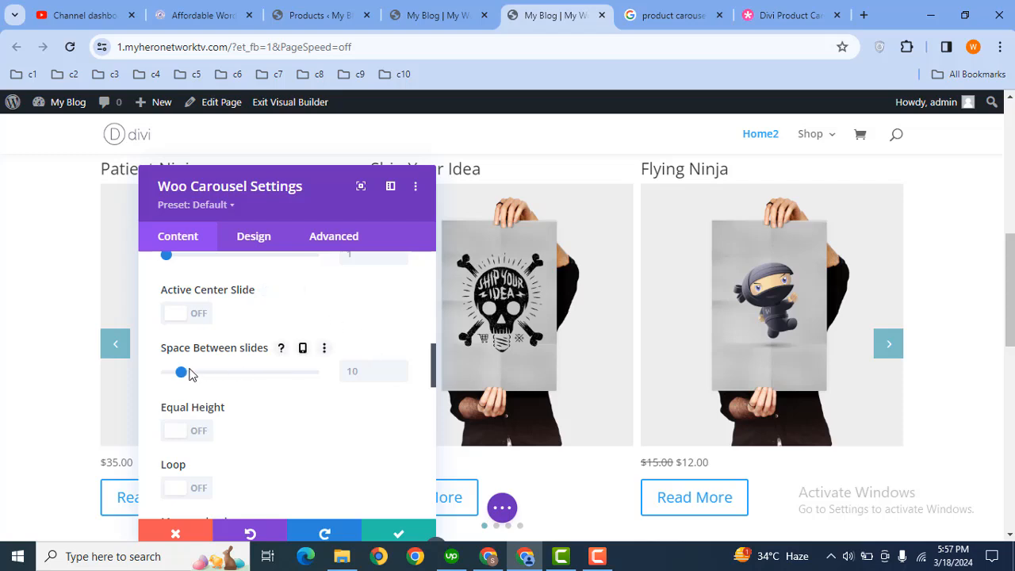
left_click_drag(189, 373, 190, 374)
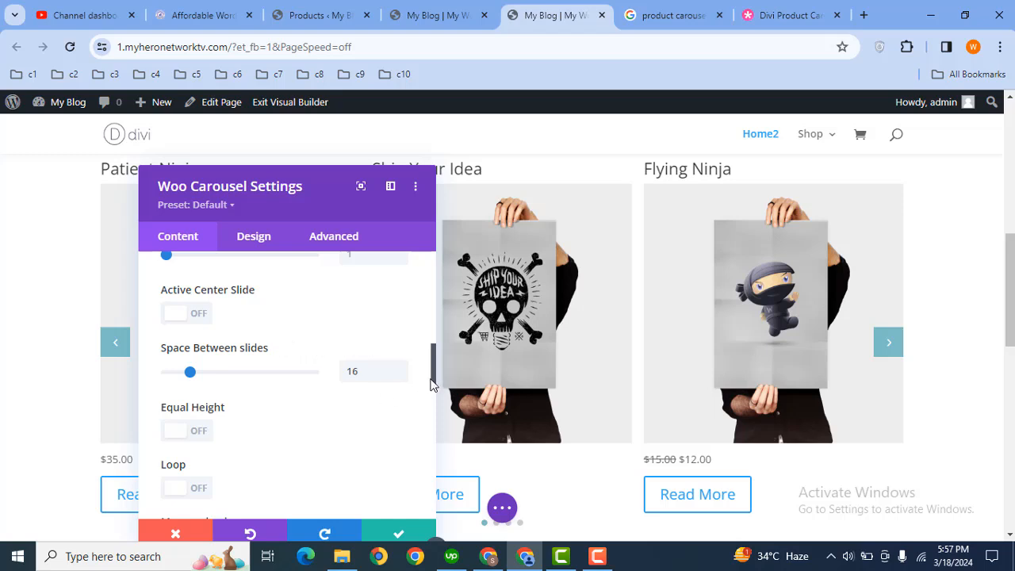
Enable autoplay for the carousel and set the autoplay speed to 3000 ms.
left_click_drag(433, 378, 424, 392)
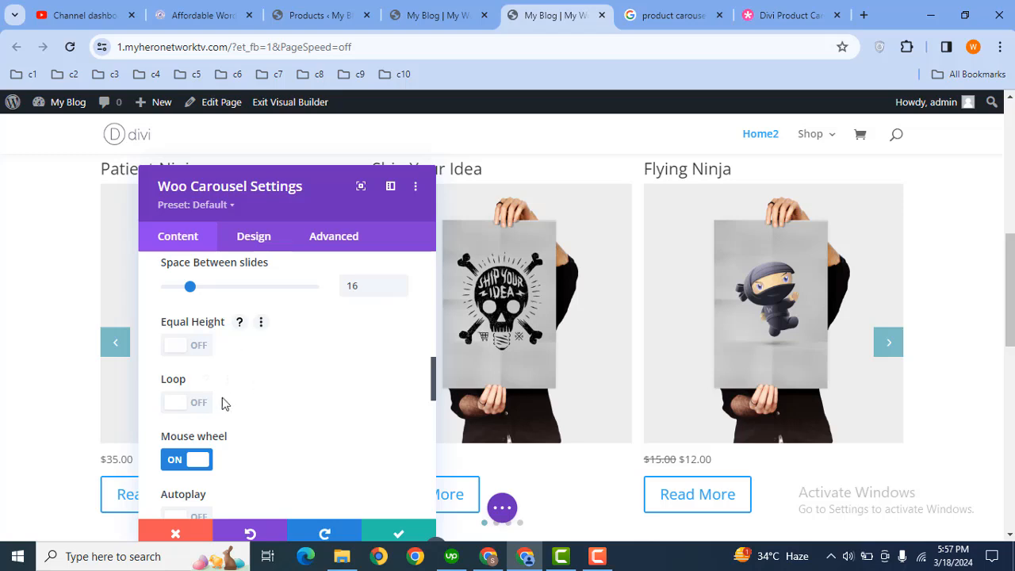
left_click_drag(432, 387, 425, 408)
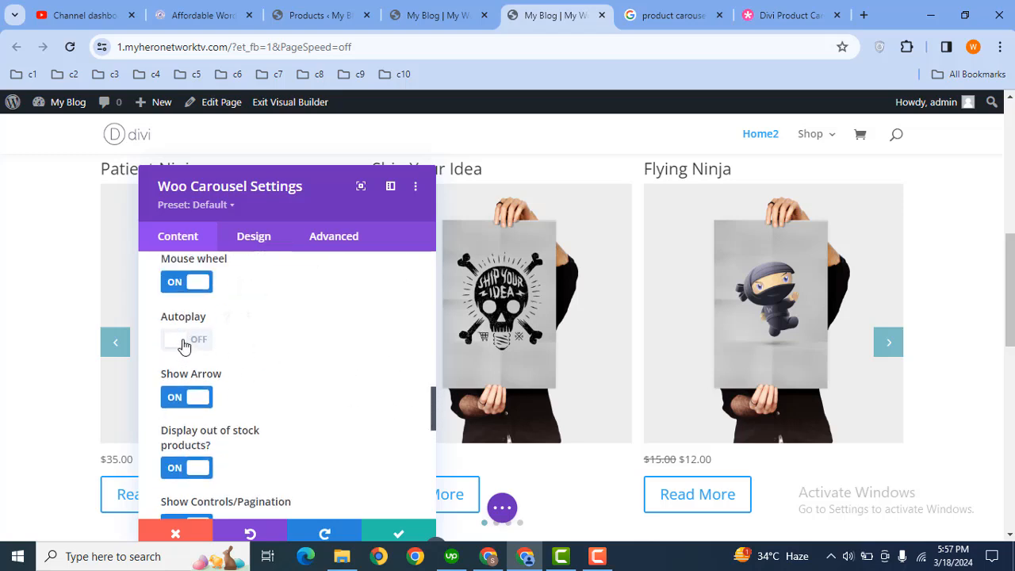
left_click(183, 341)
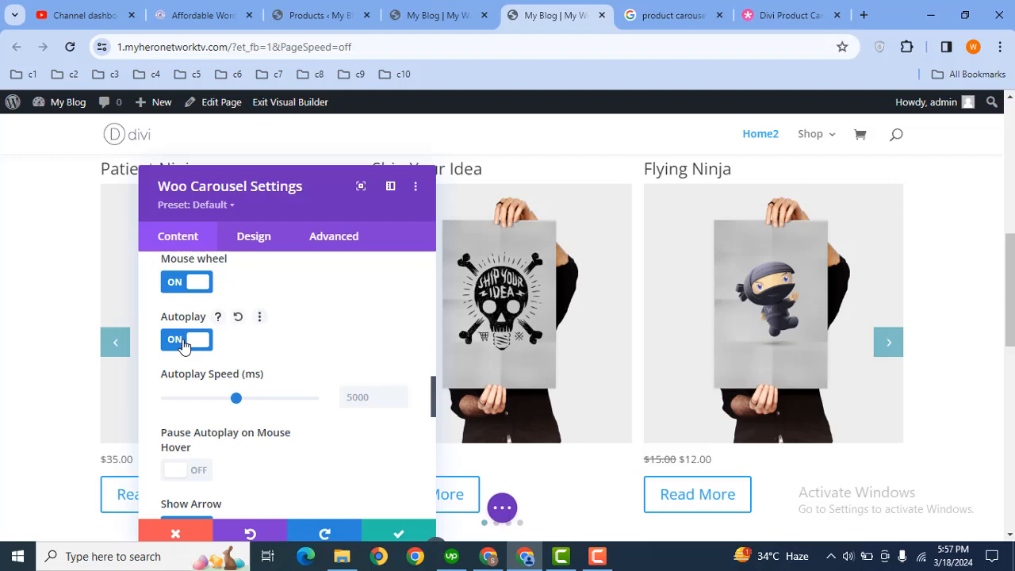
left_click(352, 398)
type("300")
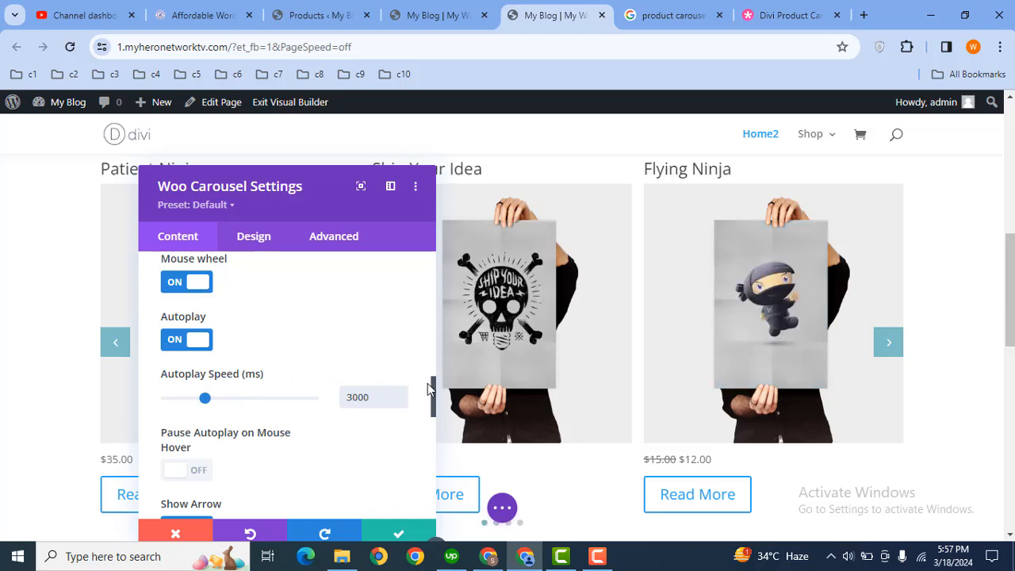
Review the carousel's remaining content options, including arrows, pagination and click actions, and the design options for the title.
left_click_drag(431, 389, 428, 428)
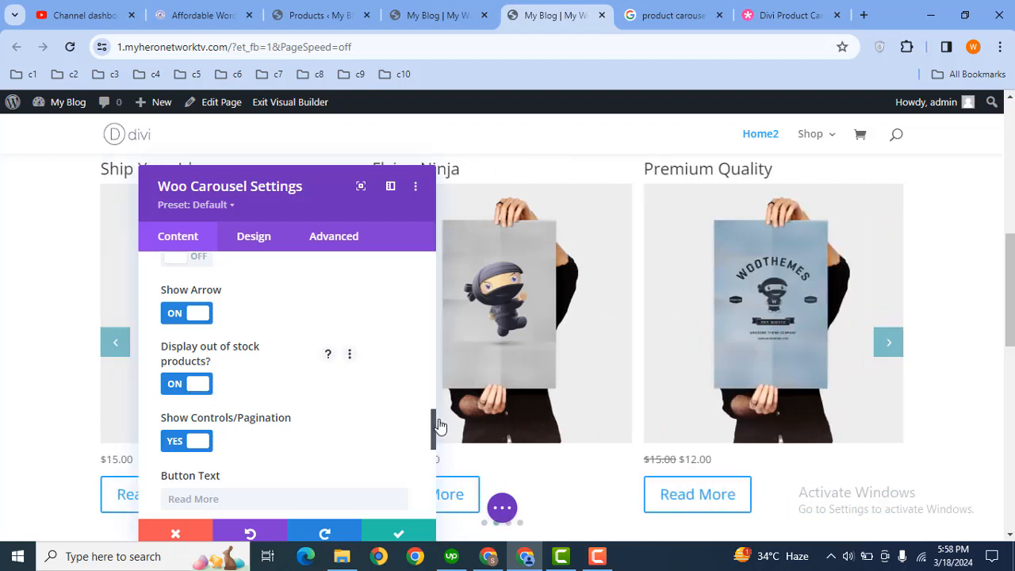
left_click_drag(434, 418, 433, 472)
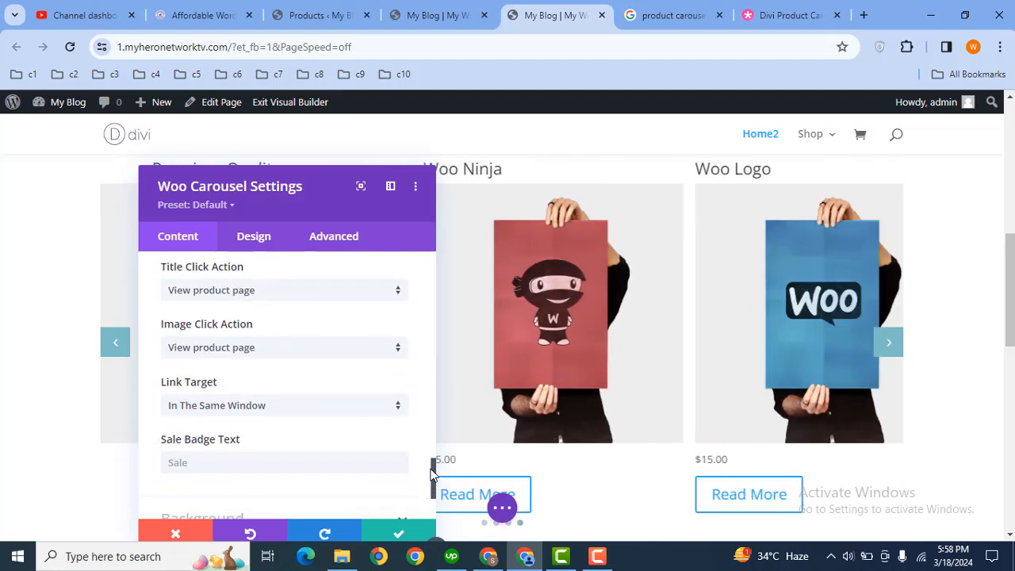
scroll(427, 351, "up", 1)
scroll(427, 351, "up", 5)
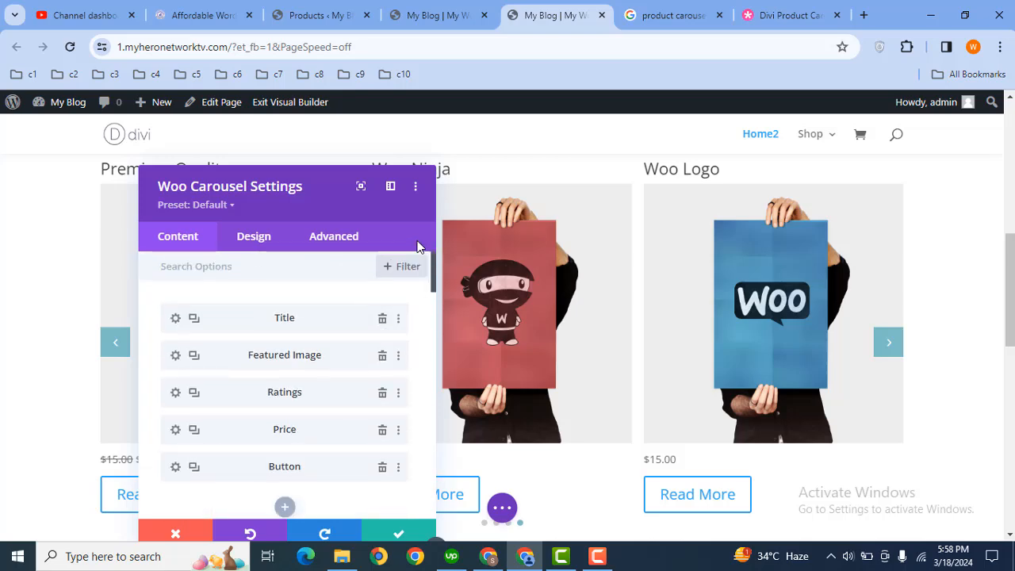
left_click(254, 236)
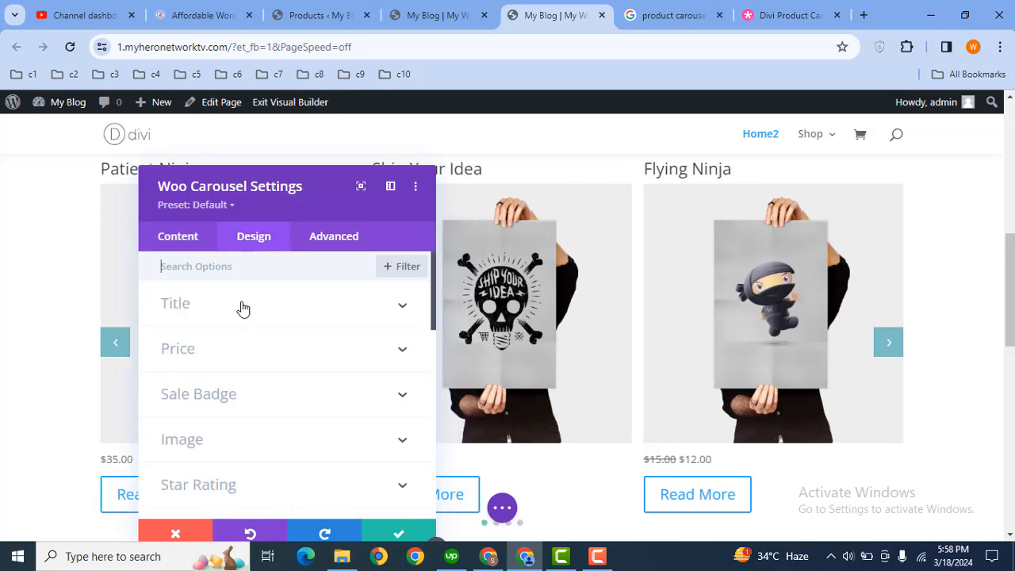
left_click(276, 310)
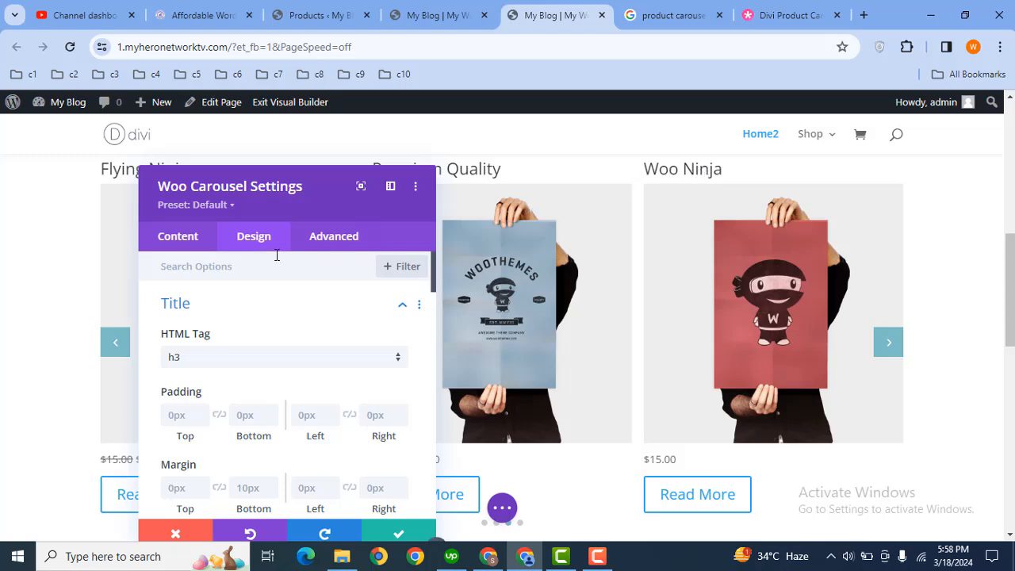
Inspect the settings of the carousel's Title item and keep Title as its chosen component.
left_click(160, 247)
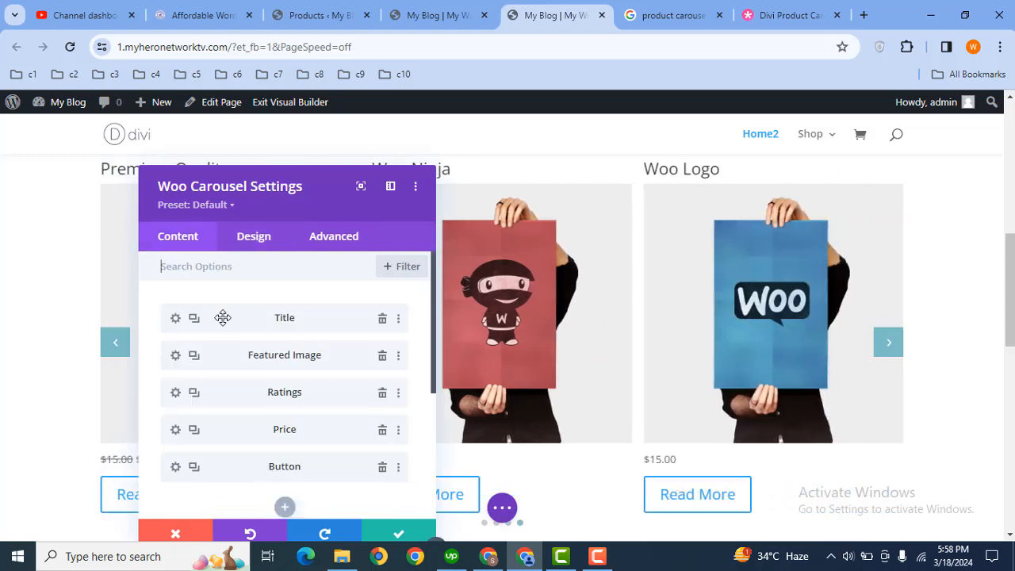
left_click(176, 319)
left_click(257, 347)
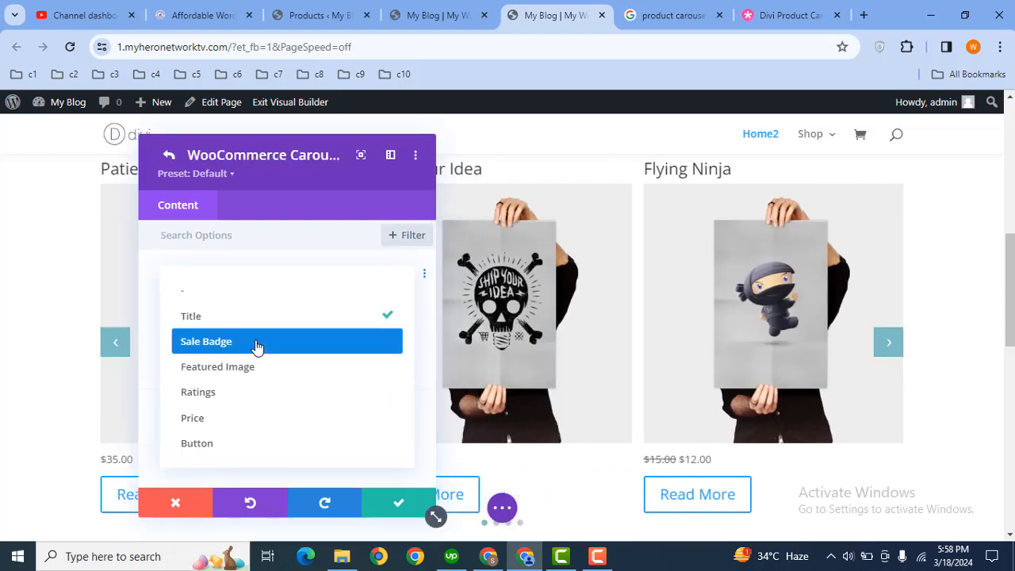
left_click(271, 319)
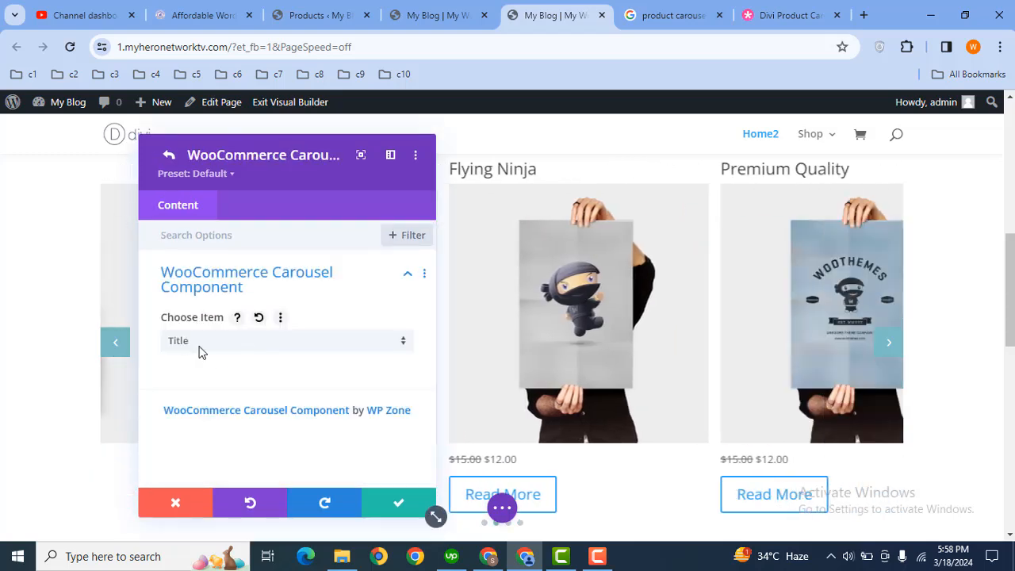
left_click(378, 512)
In the carousel's image design options, set the rounded corners to 20px on all four corners.
left_click(251, 206)
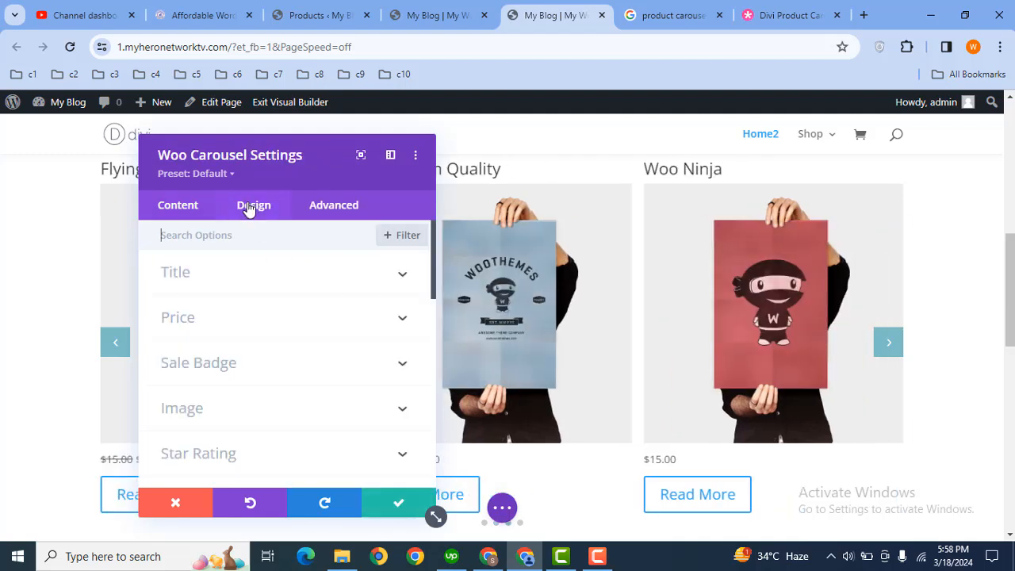
left_click(240, 318)
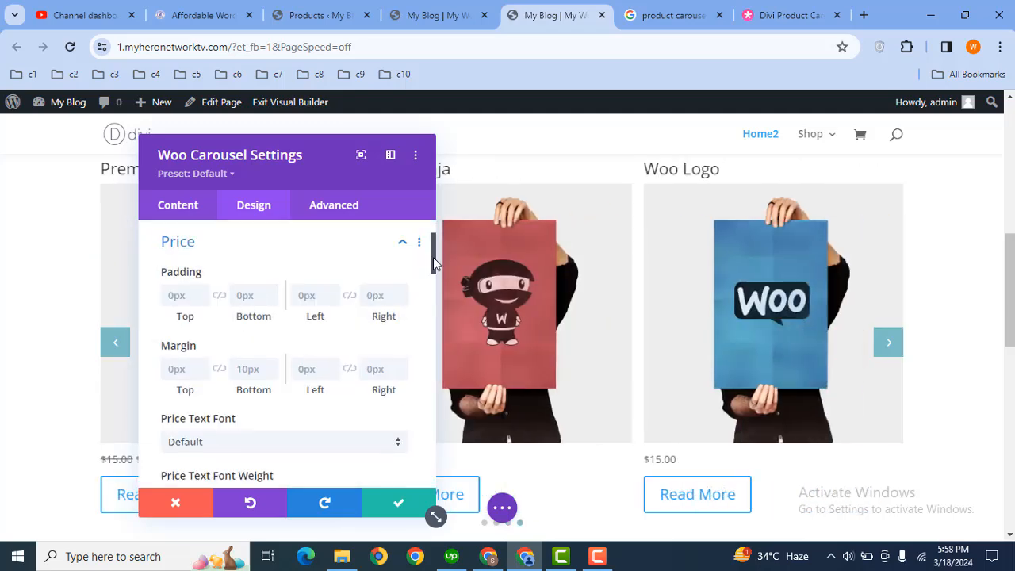
left_click_drag(432, 257, 420, 394)
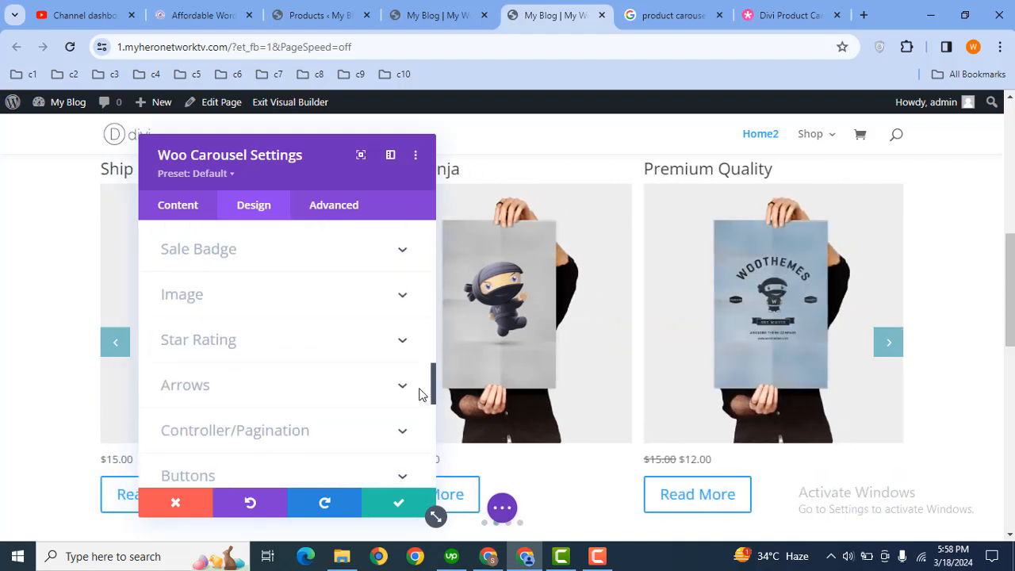
left_click(255, 302)
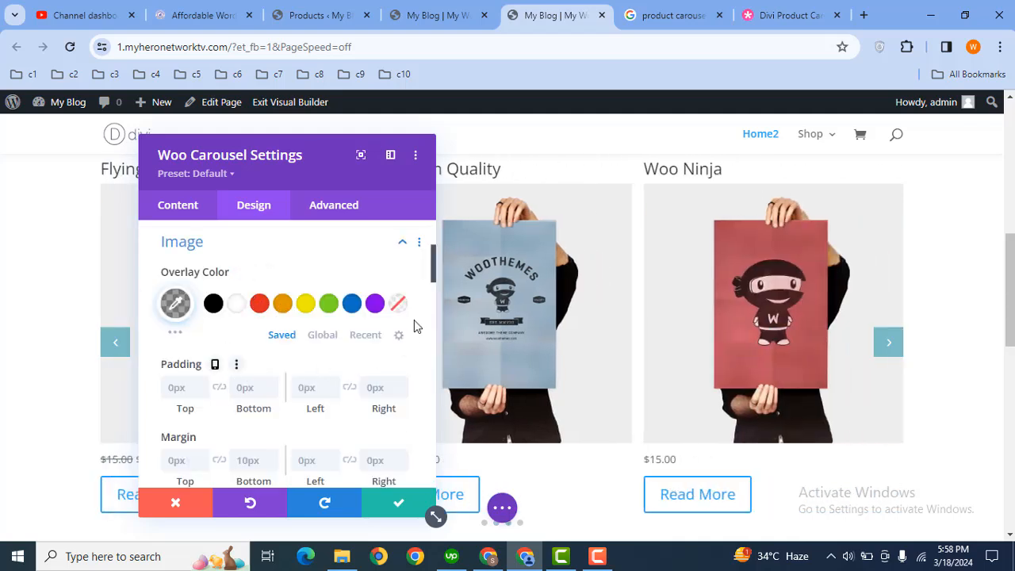
scroll(432, 305, "down", 3)
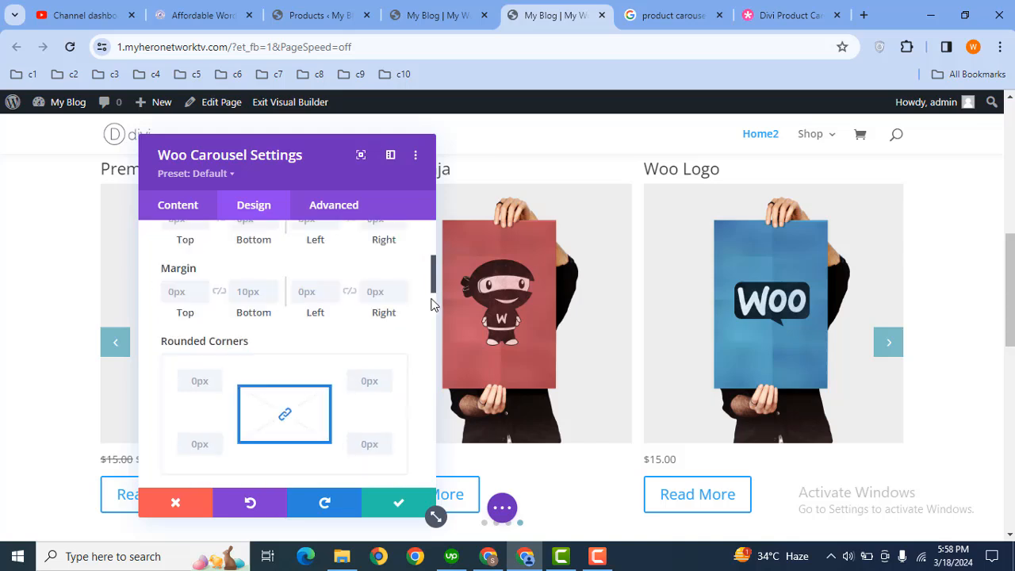
left_click_drag(430, 294, 430, 274)
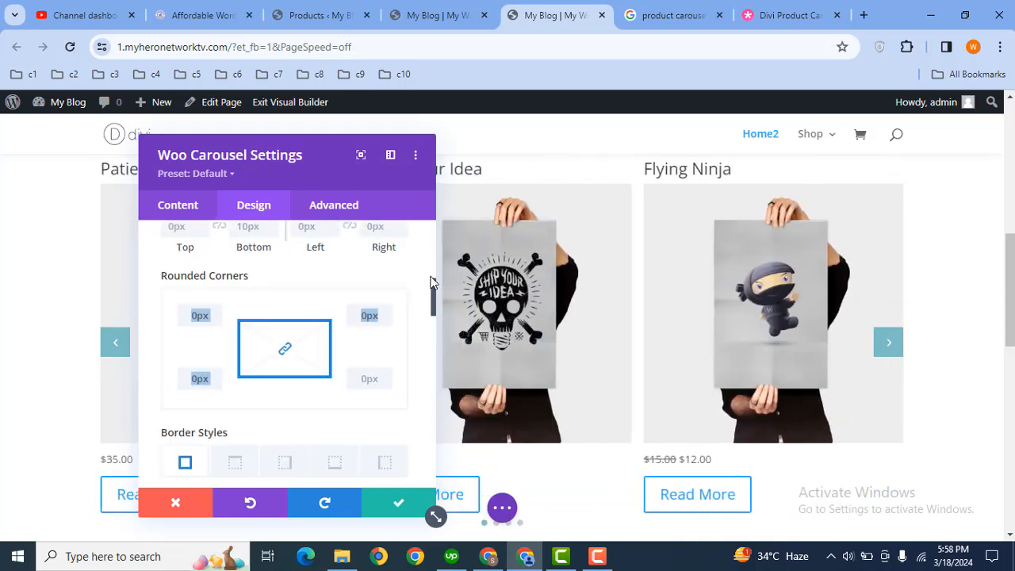
left_click(200, 316)
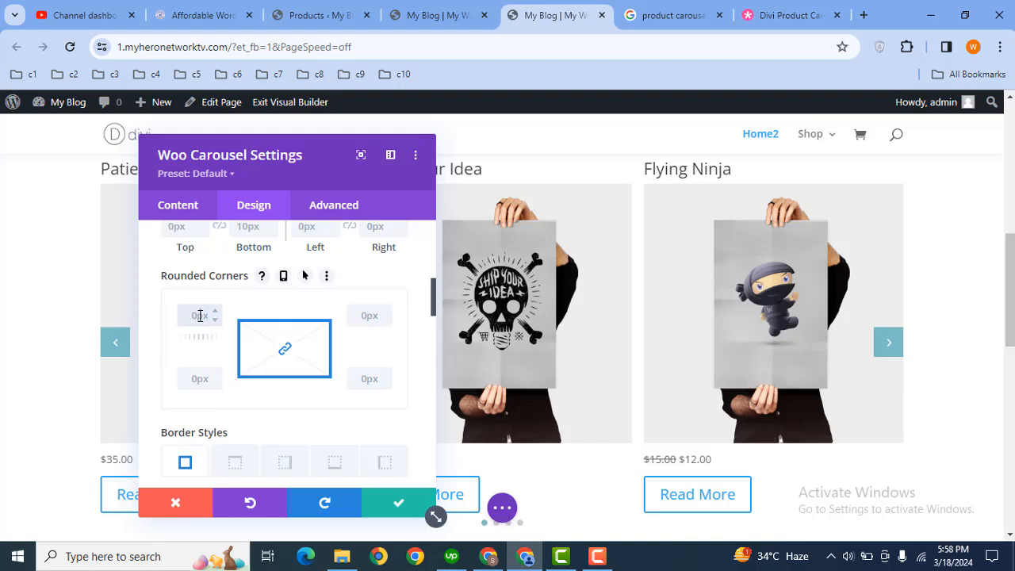
type("20")
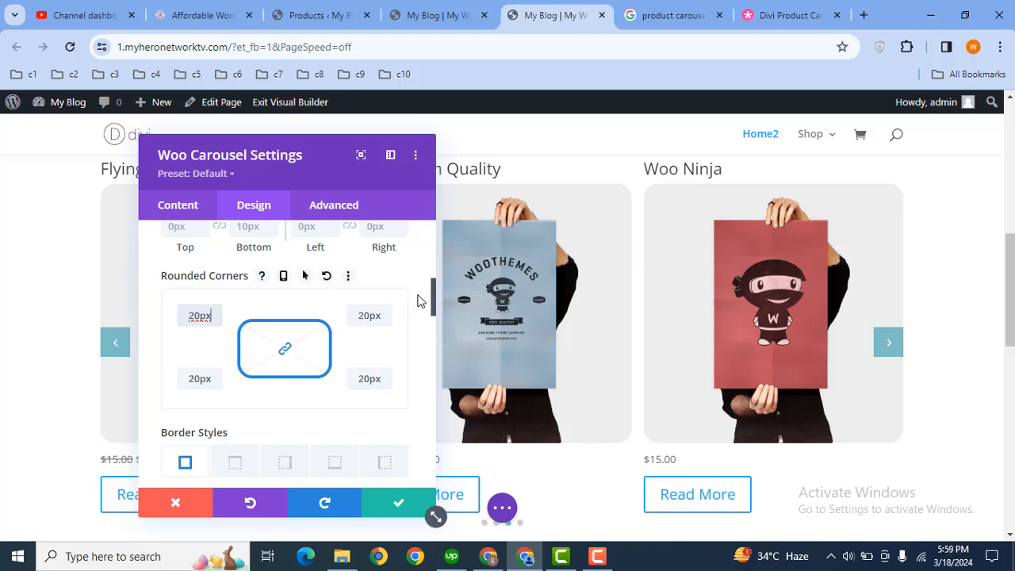
Look over the remaining design sections and inspect the settings of the carousel's Button item.
left_click_drag(434, 297, 438, 419)
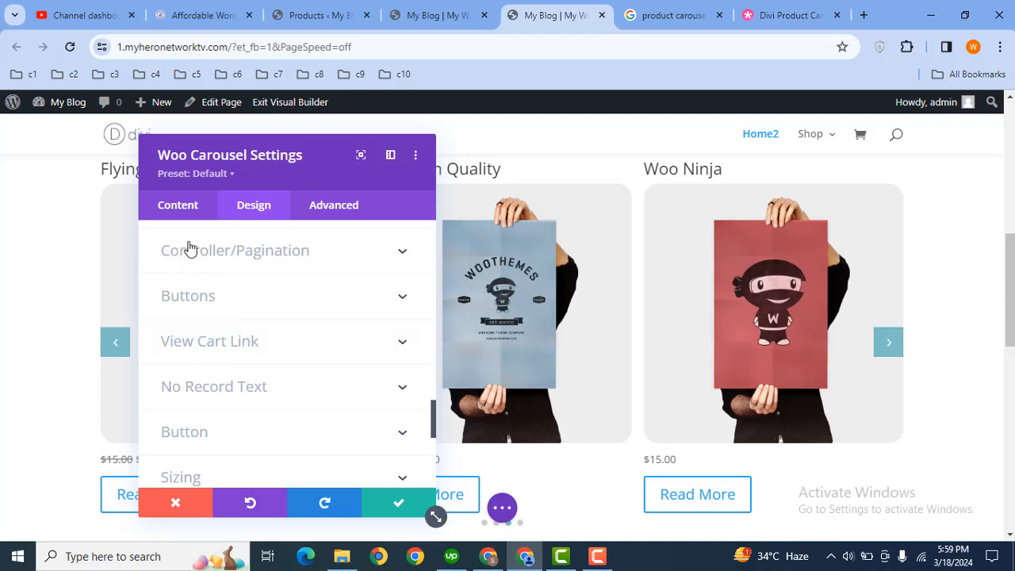
left_click(171, 211)
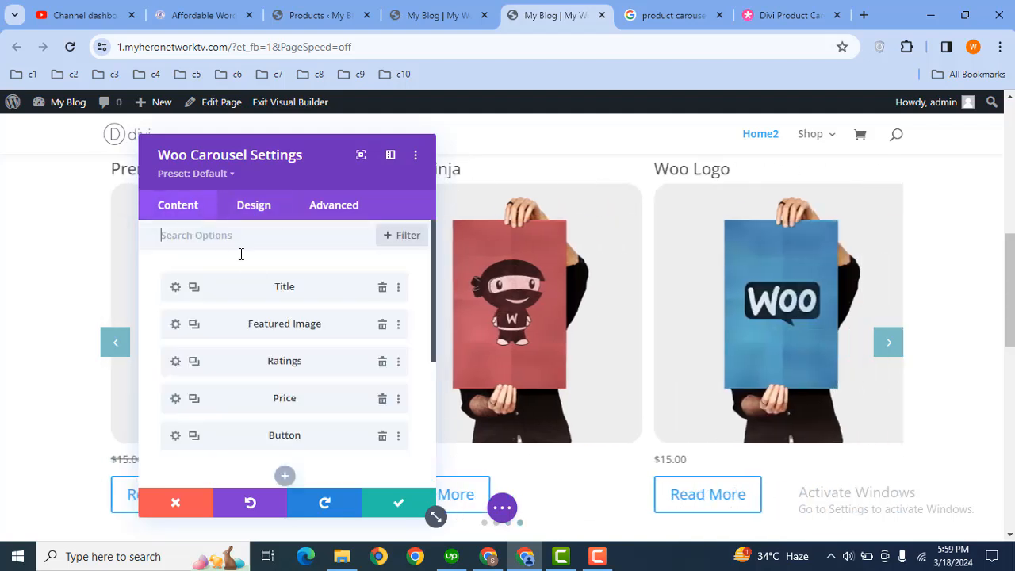
left_click(175, 437)
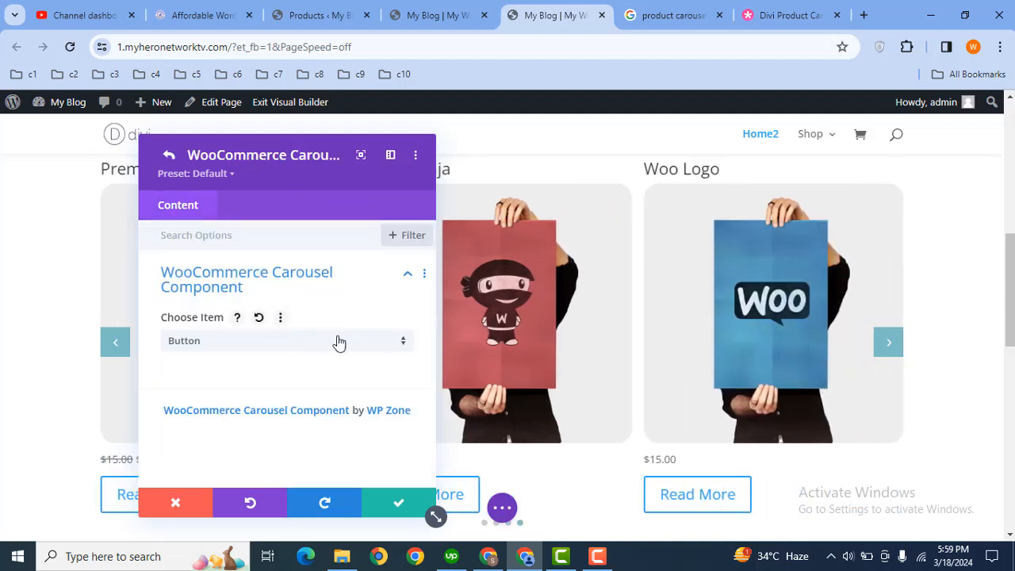
left_click(392, 517)
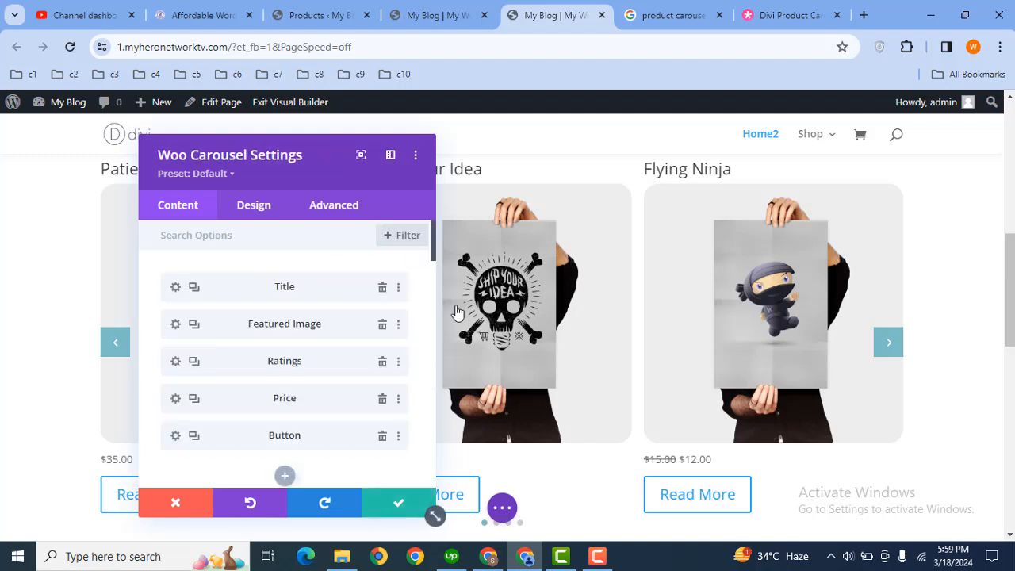
In the carousel's content options, set the button text to "Add to Cart".
scroll(434, 285, "down", 2)
scroll(434, 285, "down", 6)
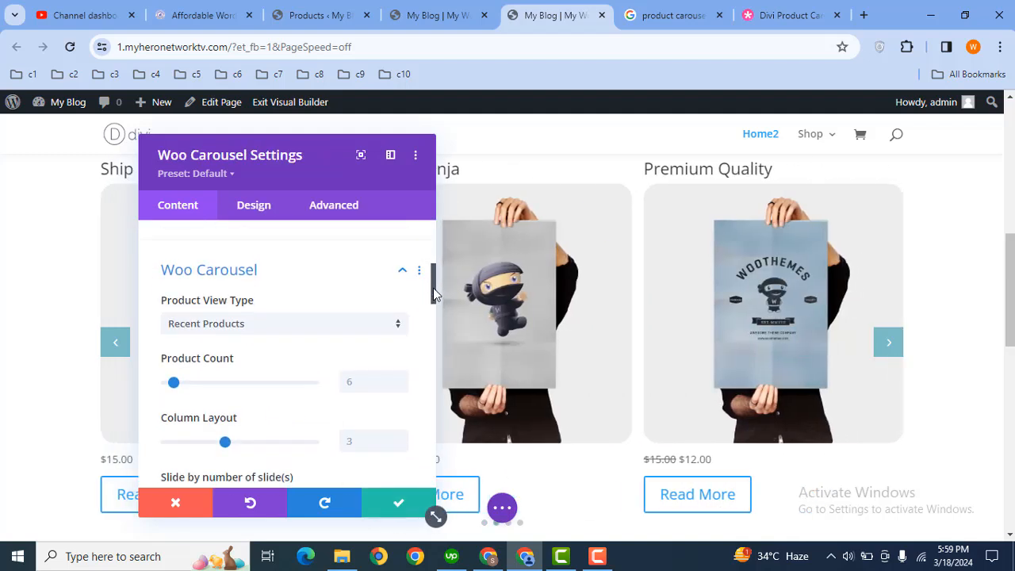
left_click_drag(435, 362, 444, 440)
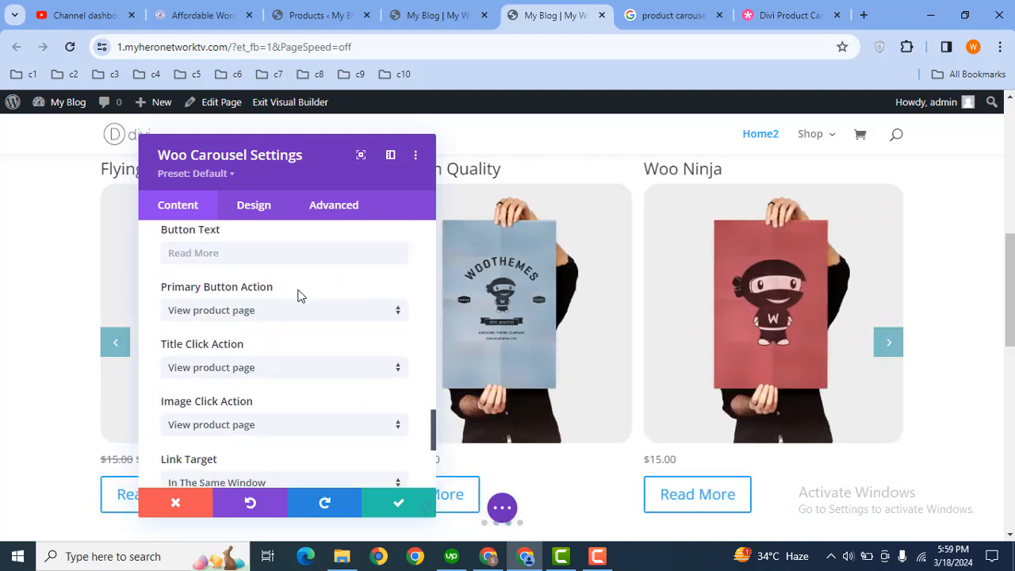
left_click(248, 257)
type("Add rto")
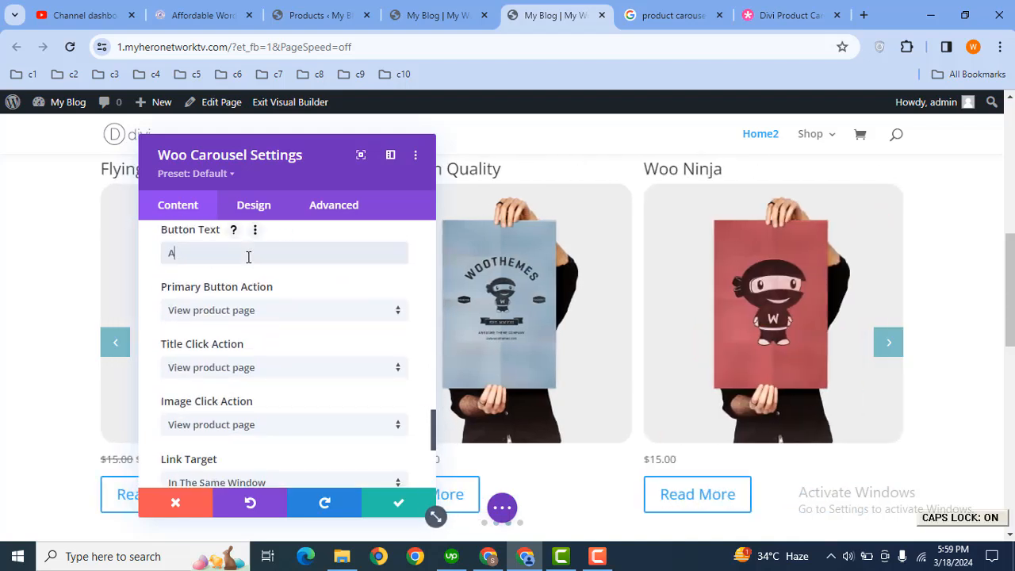
key("BackSpace")
key("BackSpace")
key("BackSpace")
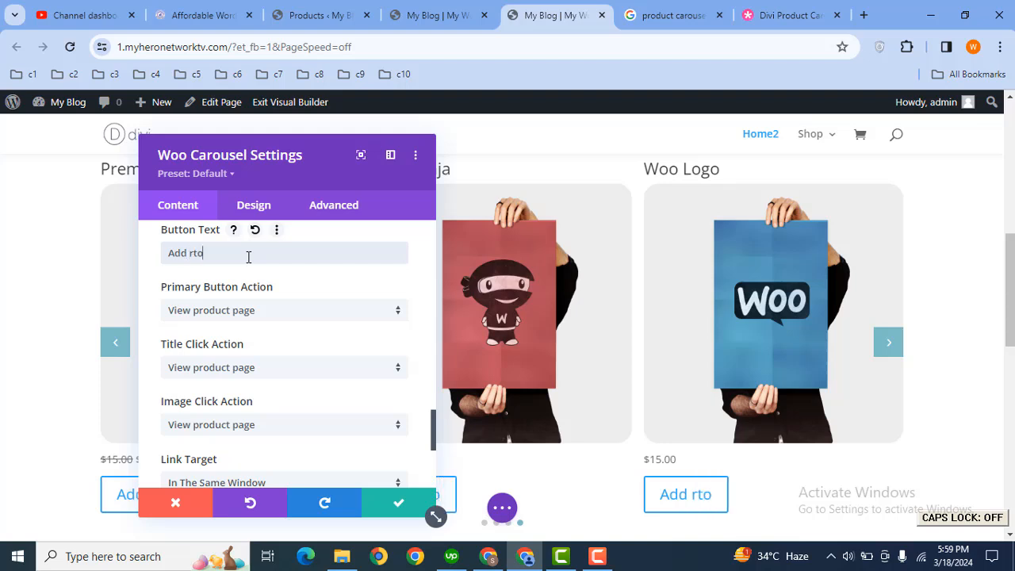
type("to C")
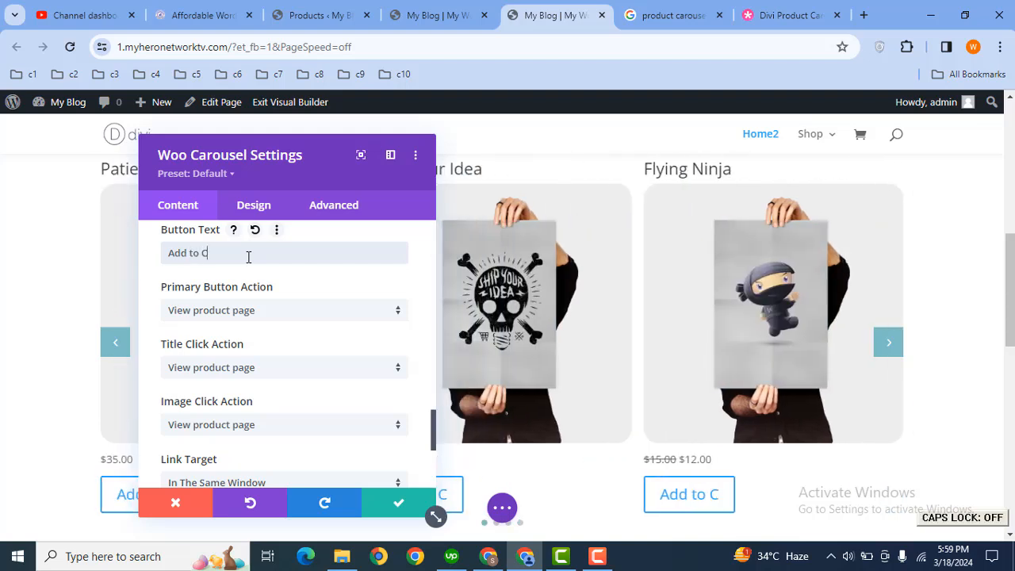
type("art")
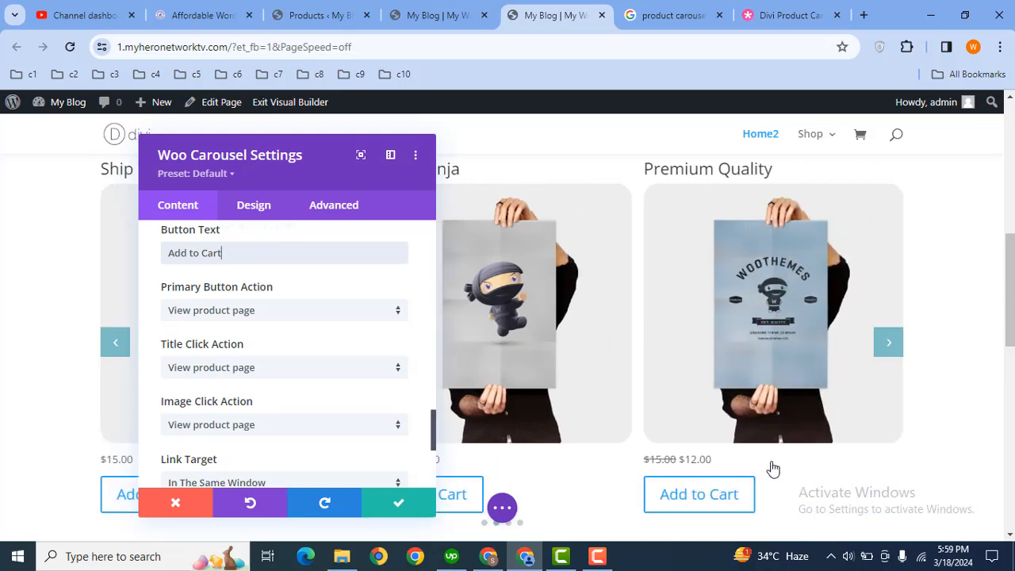
Enable custom styles for the carousel's button in the design options and look over the available button styling settings.
left_click(242, 210)
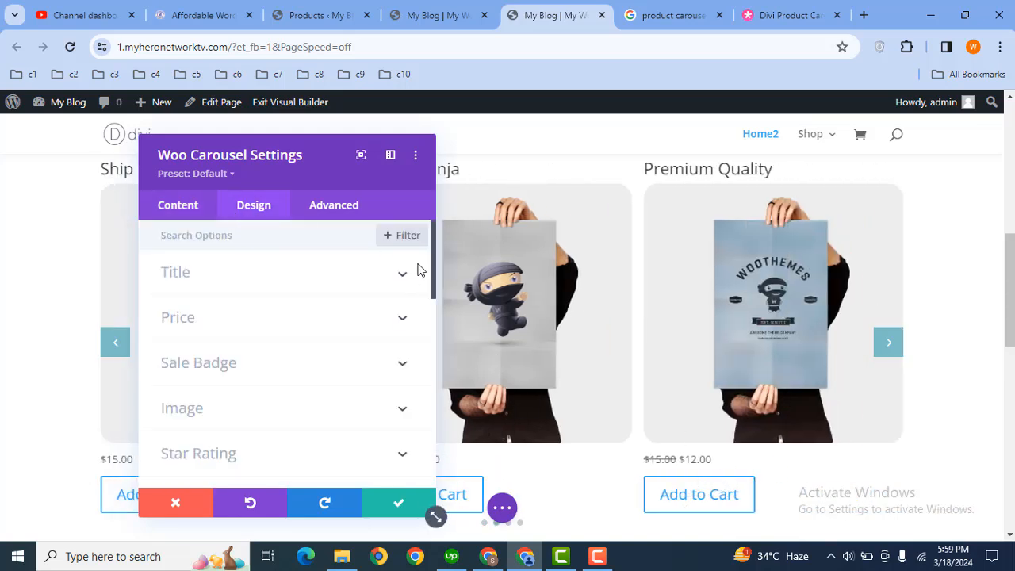
left_click_drag(433, 264, 431, 416)
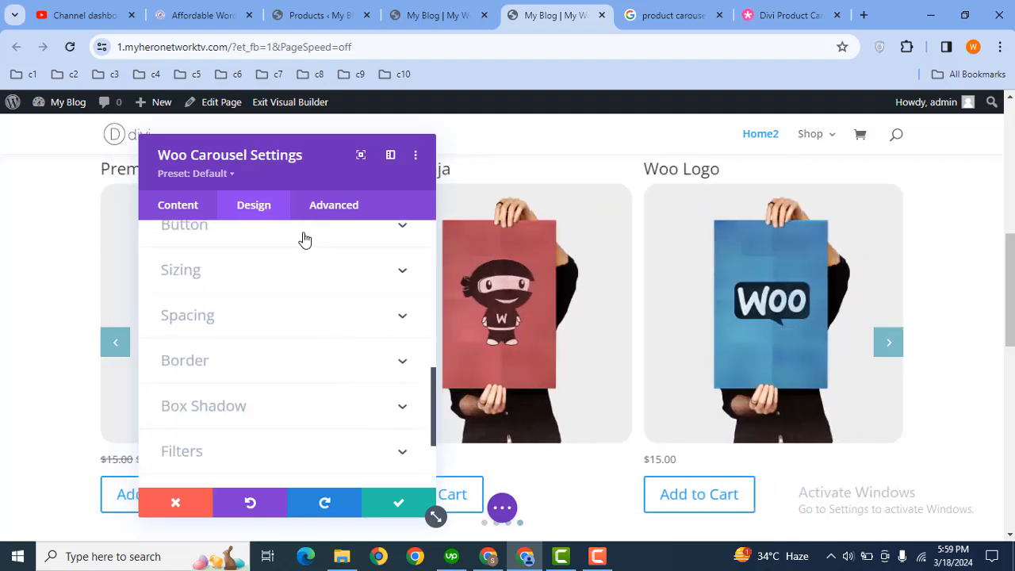
left_click(304, 232)
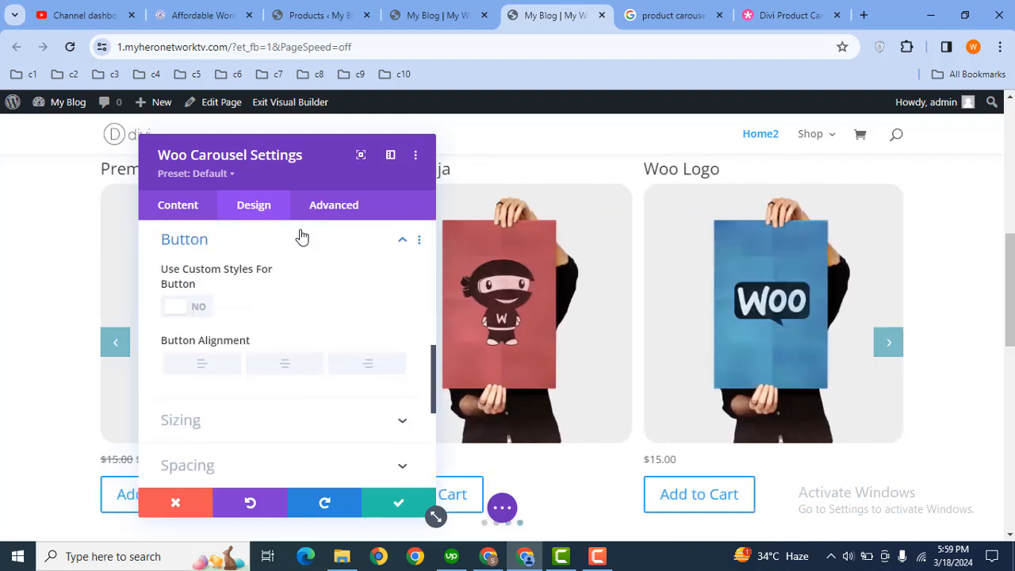
left_click(196, 311)
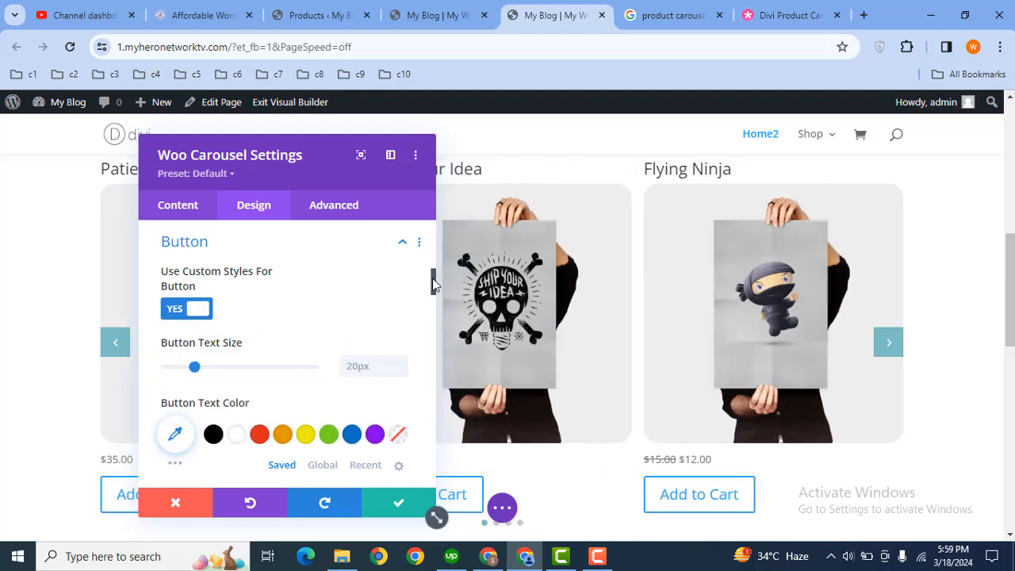
left_click_drag(434, 283, 426, 467)
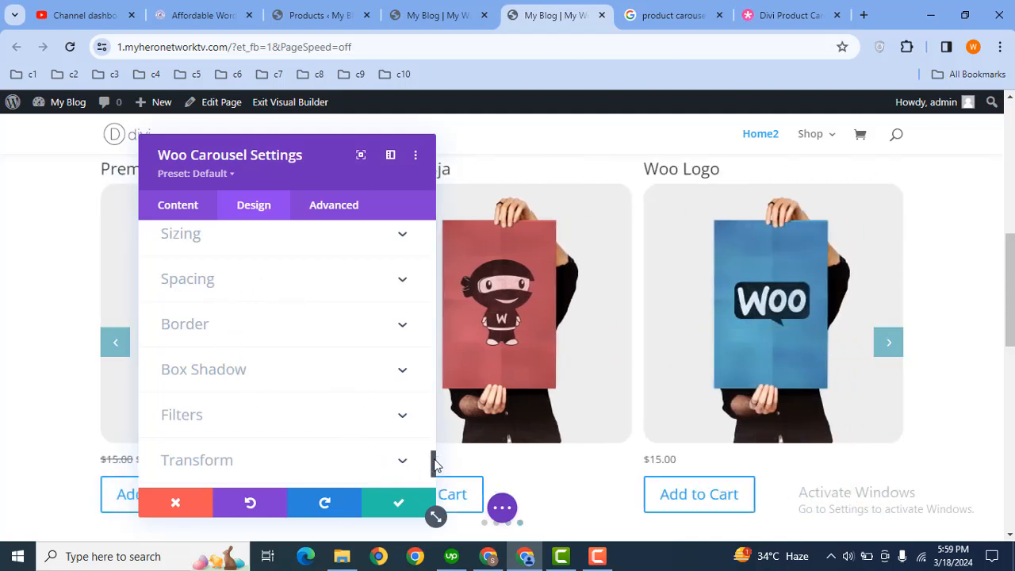
Try the Fold animation style on the carousel, set it to Flip instead, and save the module settings.
left_click_drag(435, 465, 435, 474)
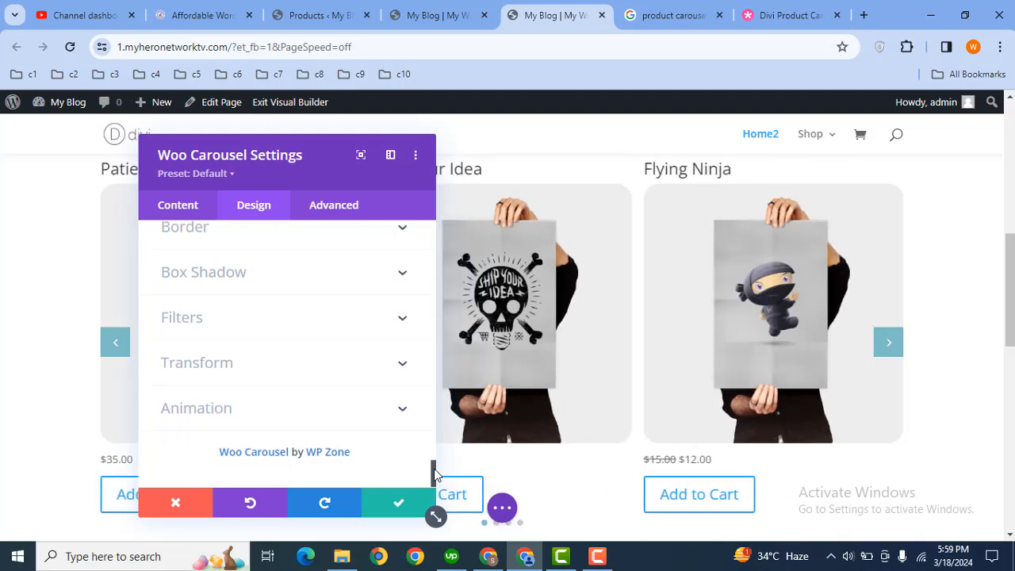
left_click(220, 425)
left_click(314, 386)
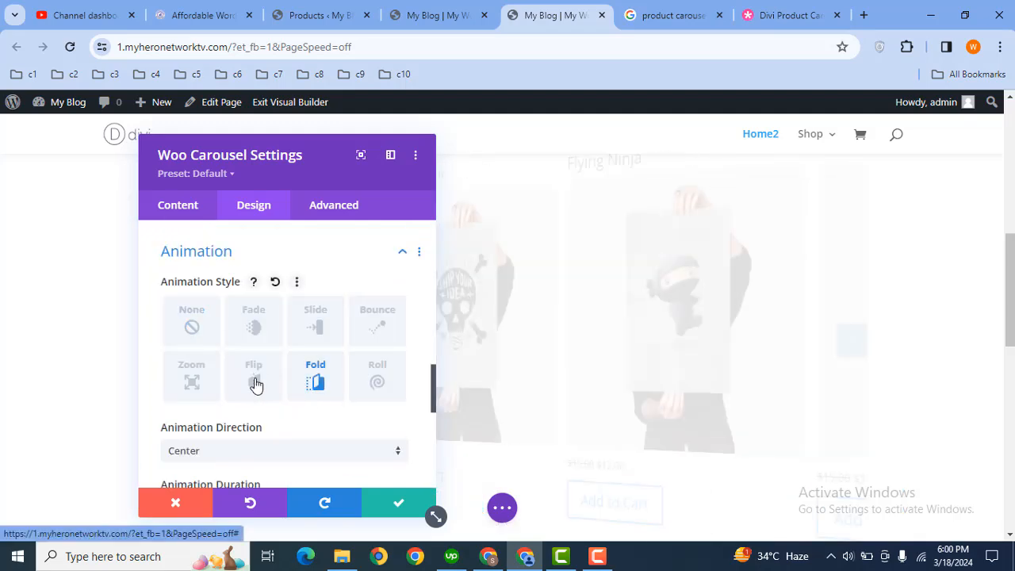
left_click(248, 386)
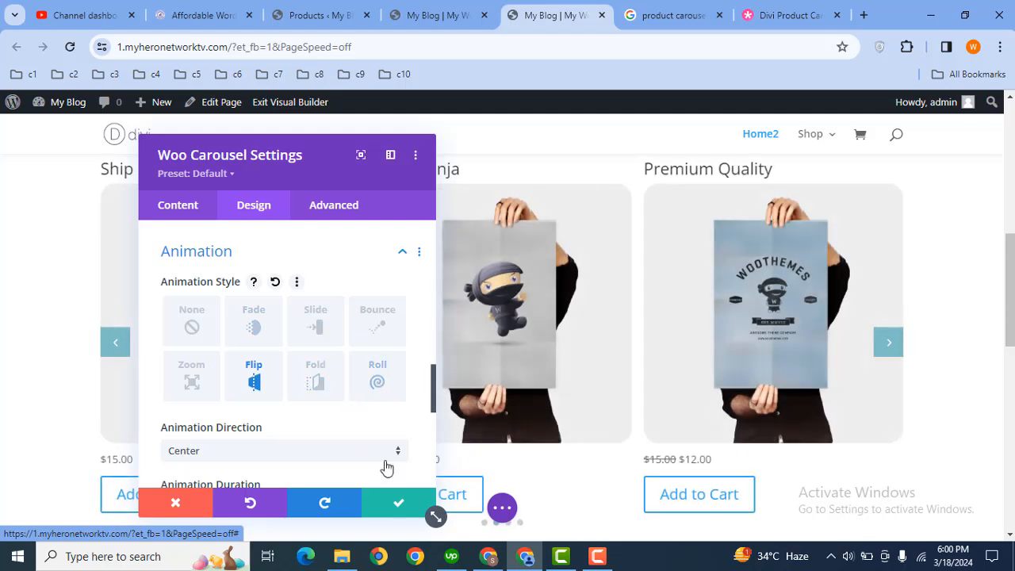
left_click(390, 507)
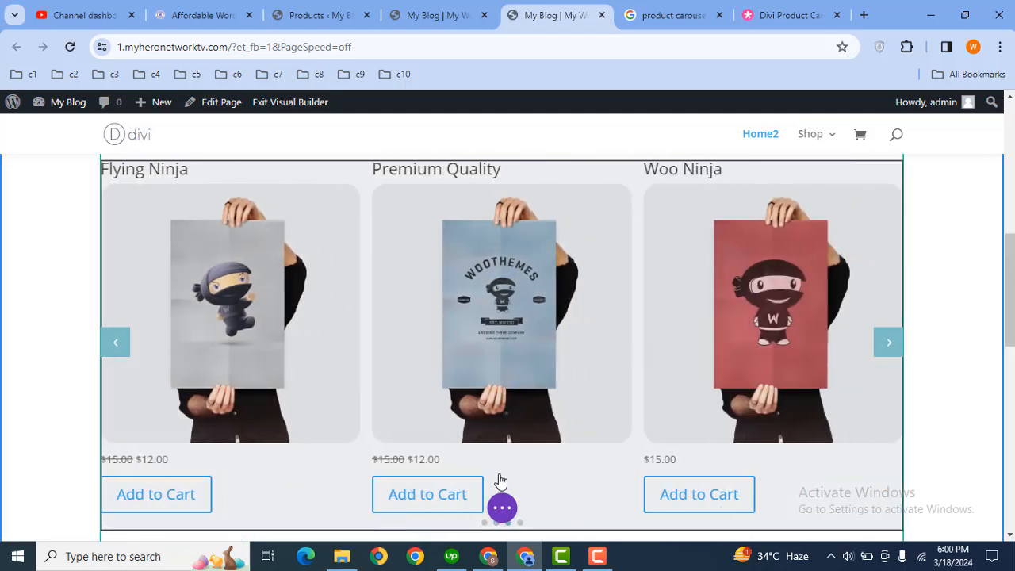
Save the page and exit the Visual Builder to check the product carousel on the live home page.
left_click(502, 507)
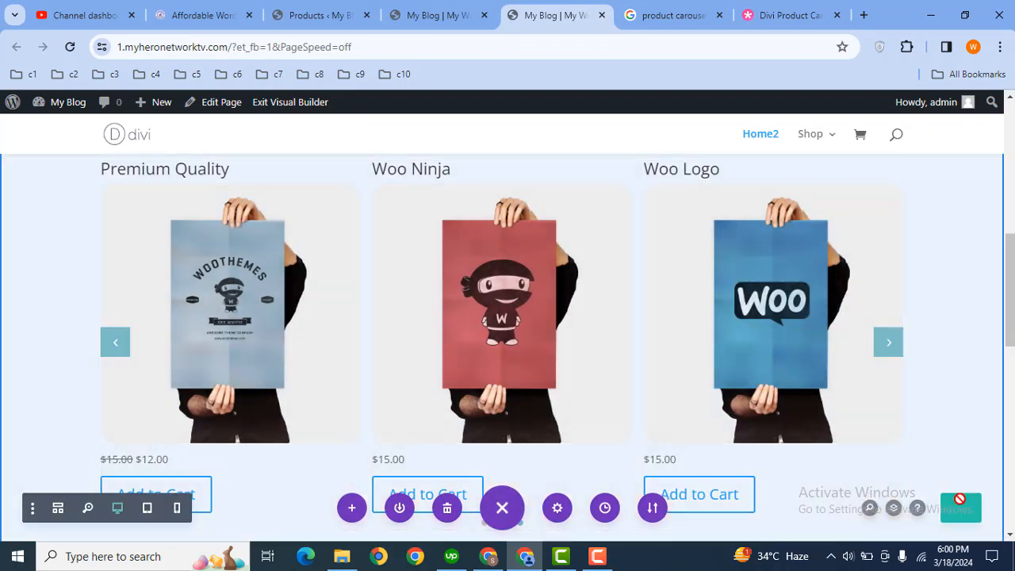
left_click(956, 508)
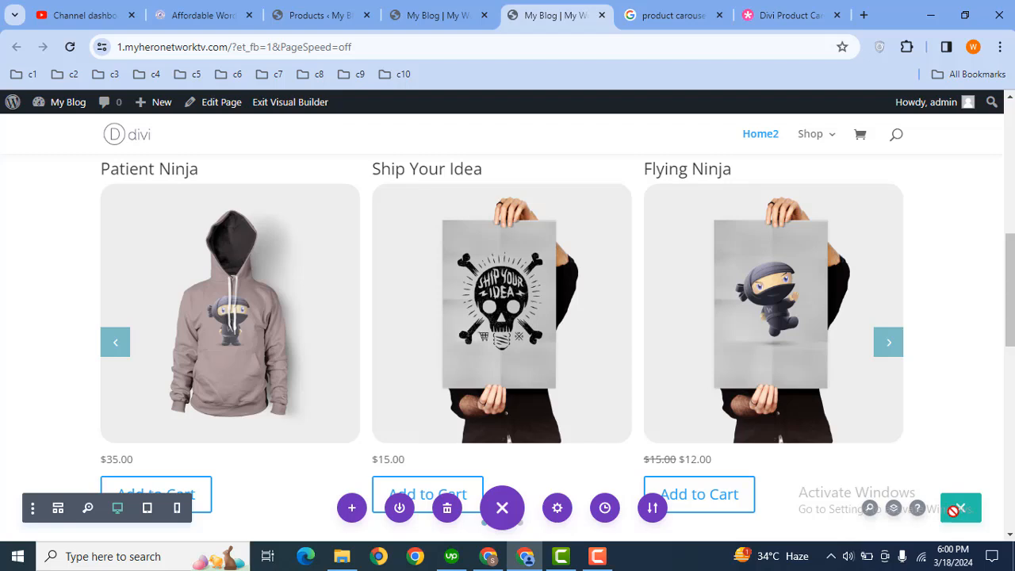
left_click(959, 508)
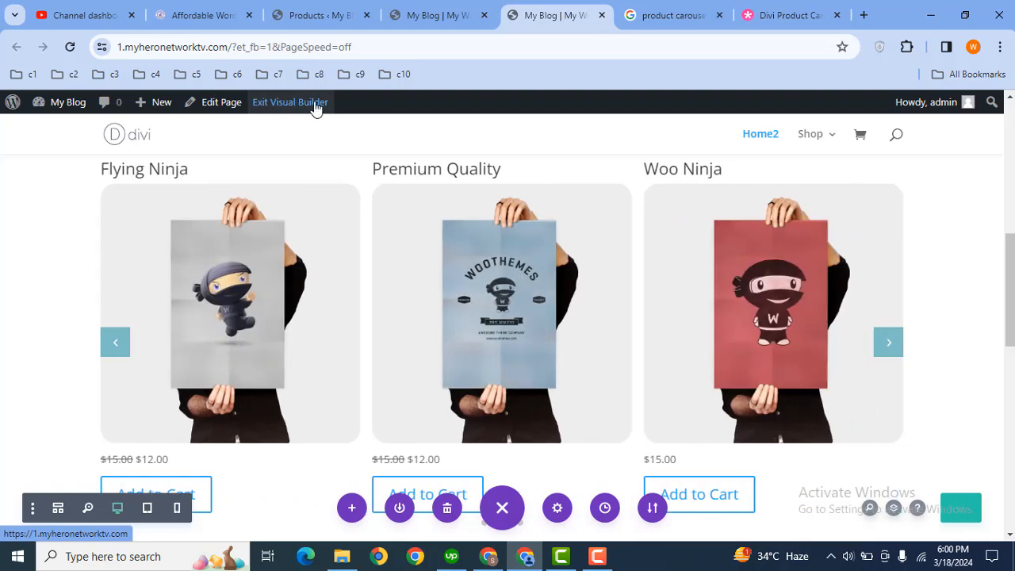
left_click(309, 103)
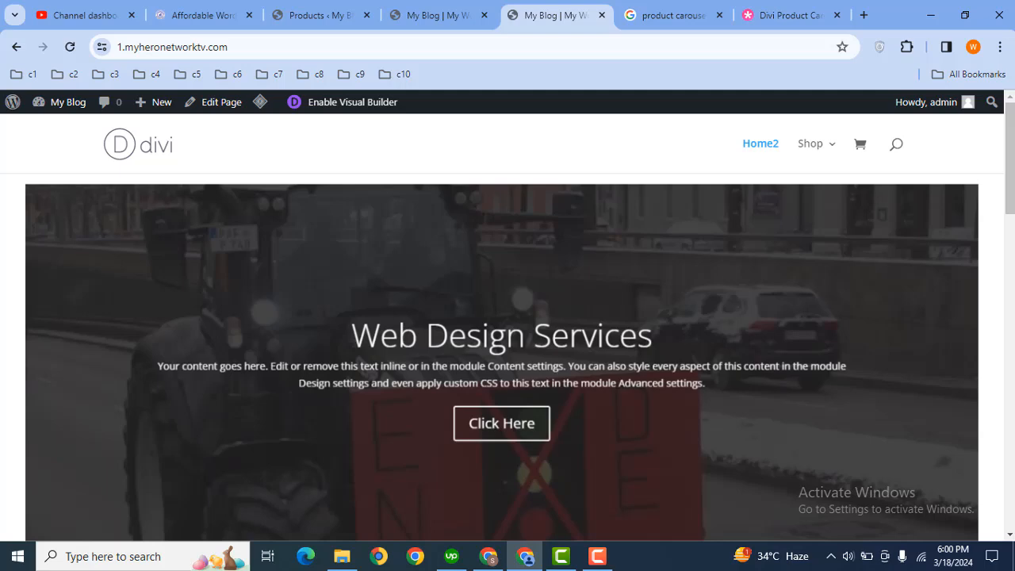
left_click_drag(1008, 170, 1012, 318)
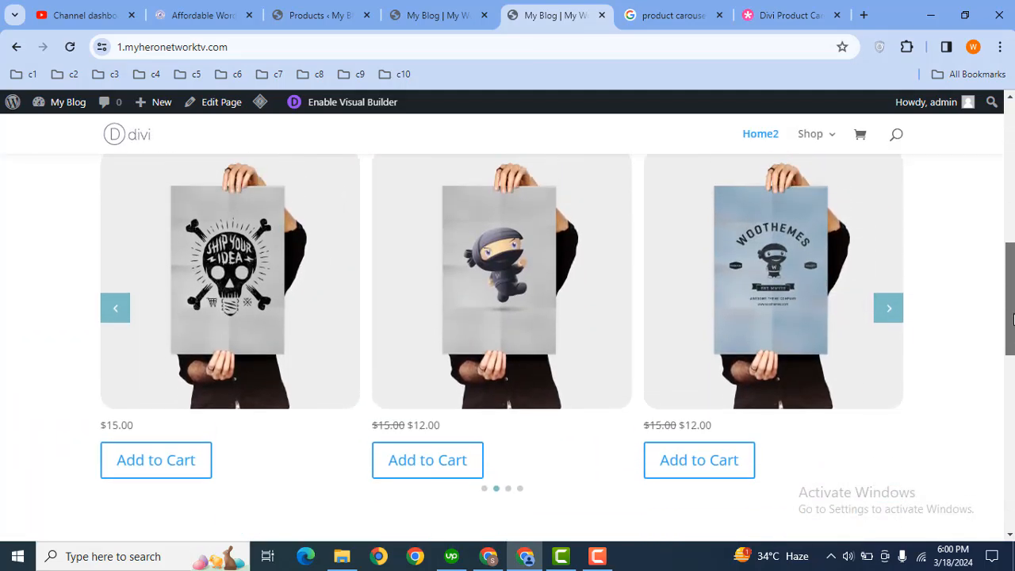